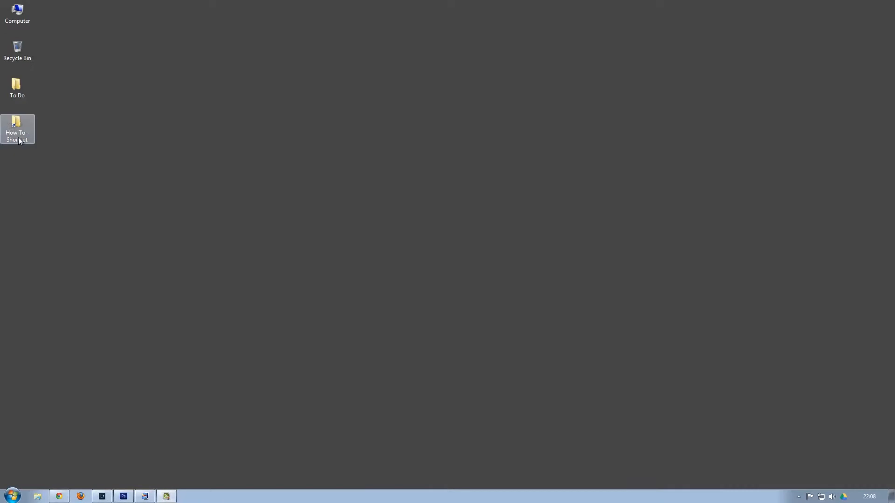
Browse into How To > Images from DSLR and look inside the 303CANON folder.
{"action": "double_click", "coordinate": [19, 141]}
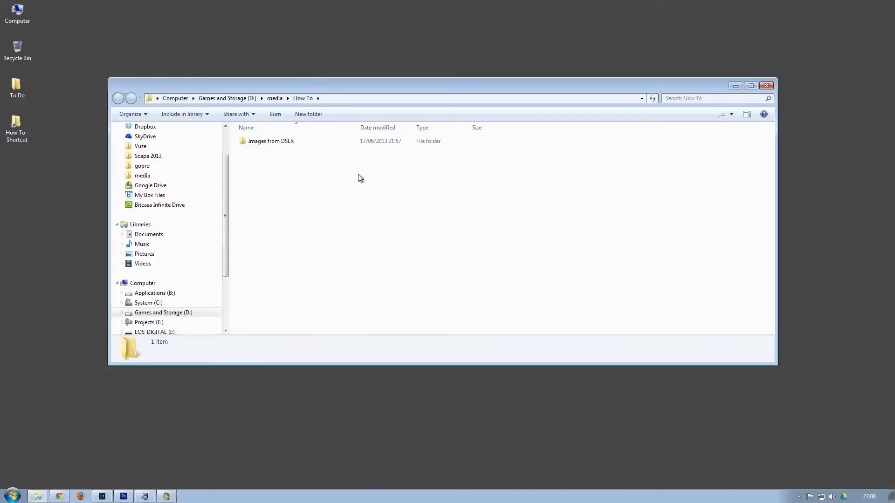
{"action": "double_click", "coordinate": [275, 145]}
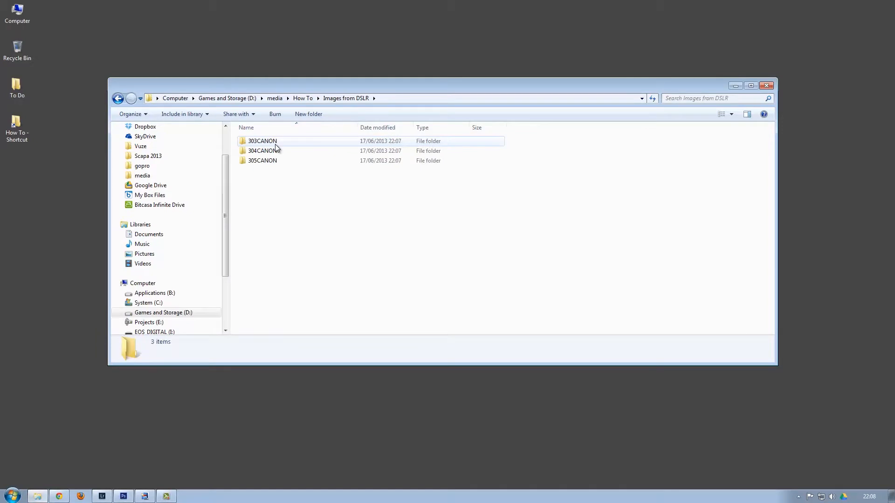
{"action": "double_click", "coordinate": [266, 142]}
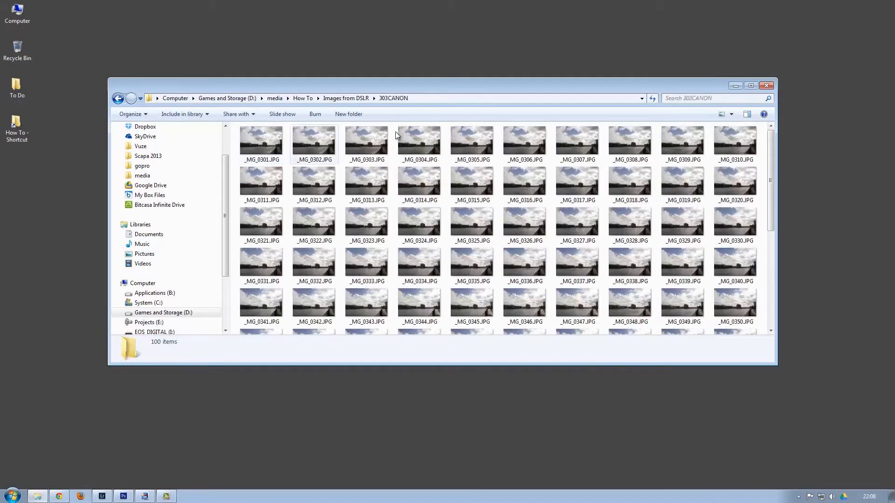
{"action": "left_click", "coordinate": [345, 98]}
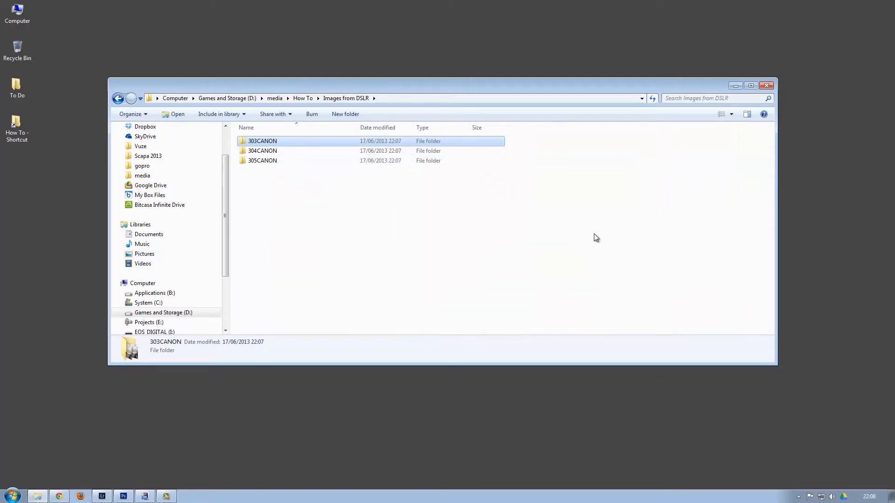
Search the subfolders for *.jpg and cut all 300 found photos, then return to Images from DSLR.
{"action": "left_click", "coordinate": [699, 98]}
{"action": "type", "text": "*.jpg"}
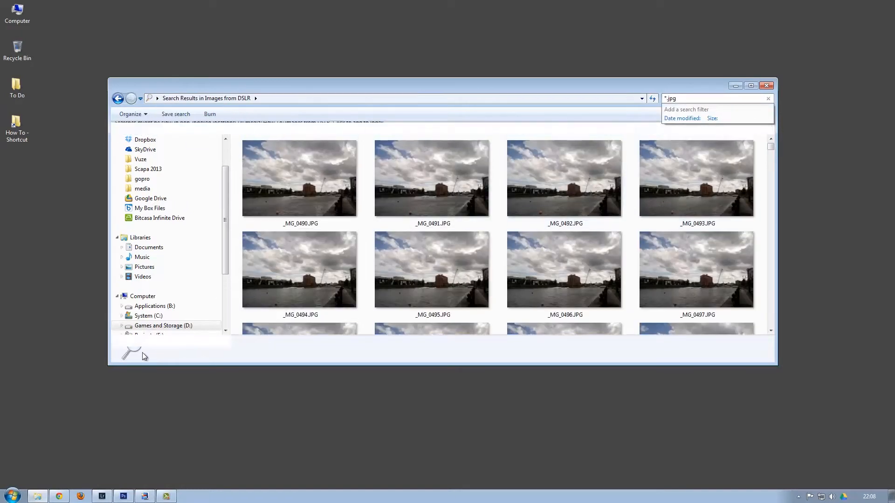
{"action": "left_click", "coordinate": [337, 183]}
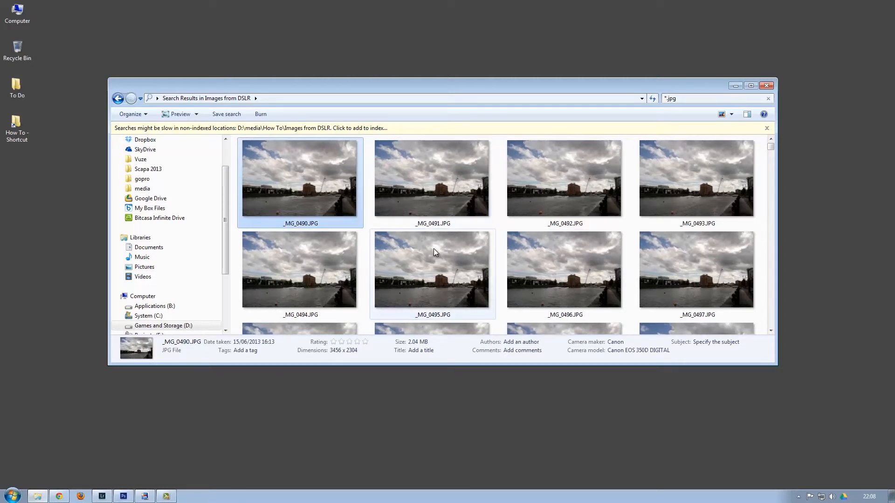
{"action": "mouse_move", "coordinate": [433, 252]}
{"action": "mouse_move", "coordinate": [310, 189]}
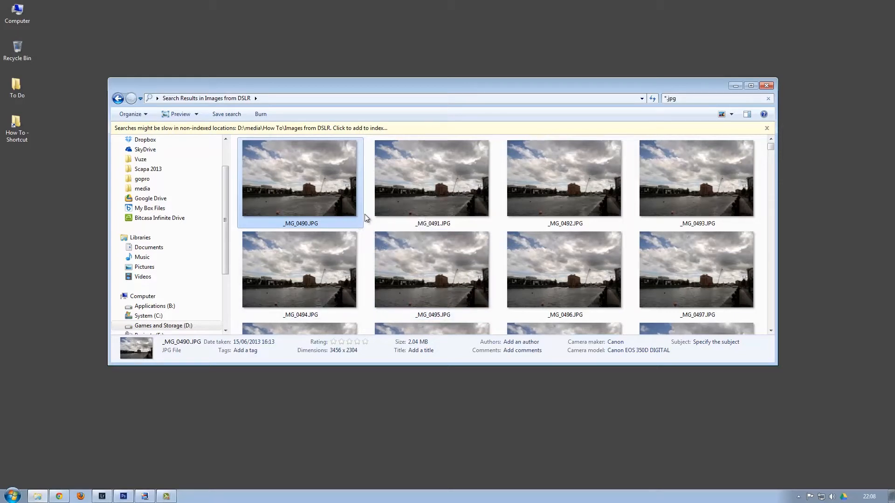
{"action": "key", "text": "ctrl+a"}
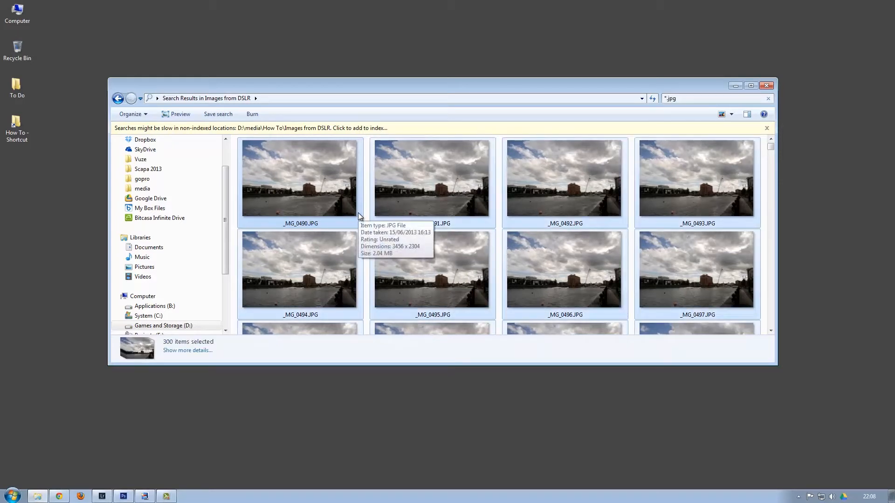
{"action": "key", "text": "ctrl+x"}
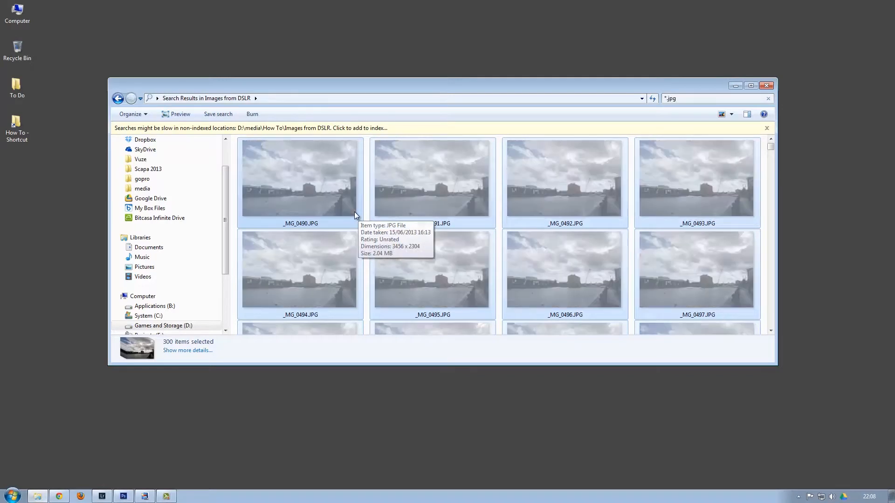
{"action": "left_click", "coordinate": [119, 99]}
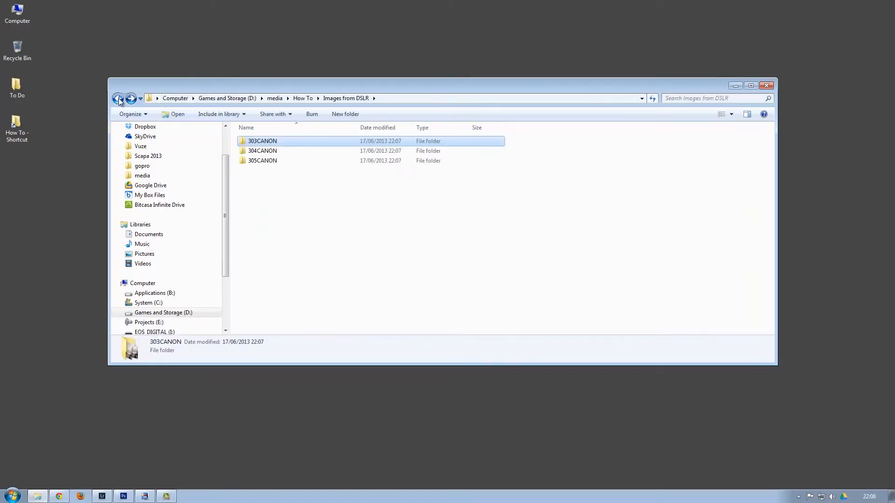
Paste the 300 photos into Images from DSLR and delete the empty 303CANON, 304CANON and 305CANON folders.
{"action": "right_click", "coordinate": [279, 206]}
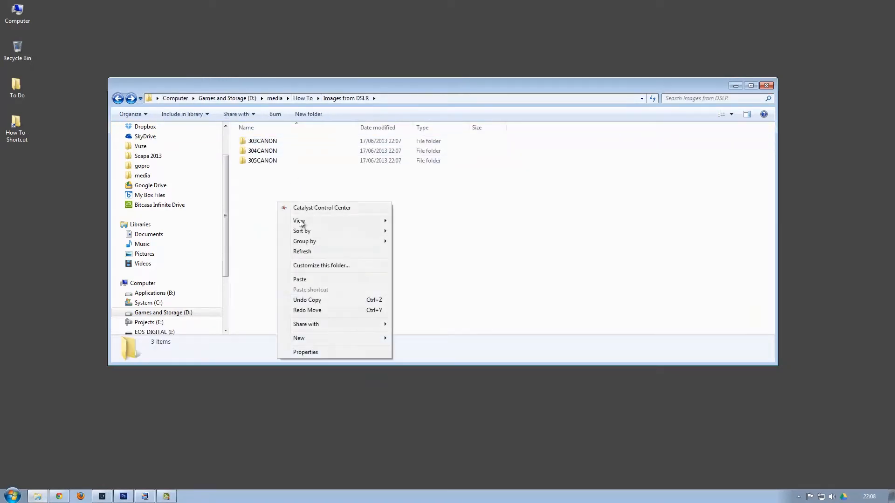
{"action": "left_click", "coordinate": [314, 283]}
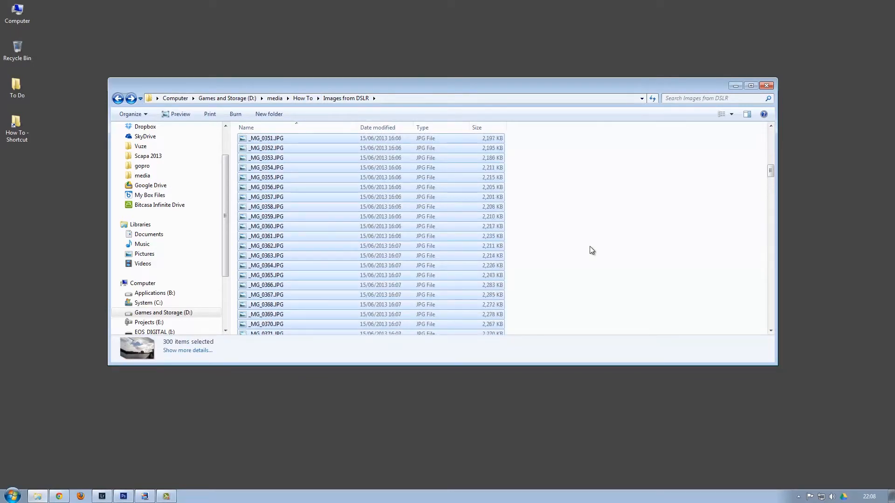
{"action": "left_click", "coordinate": [283, 161]}
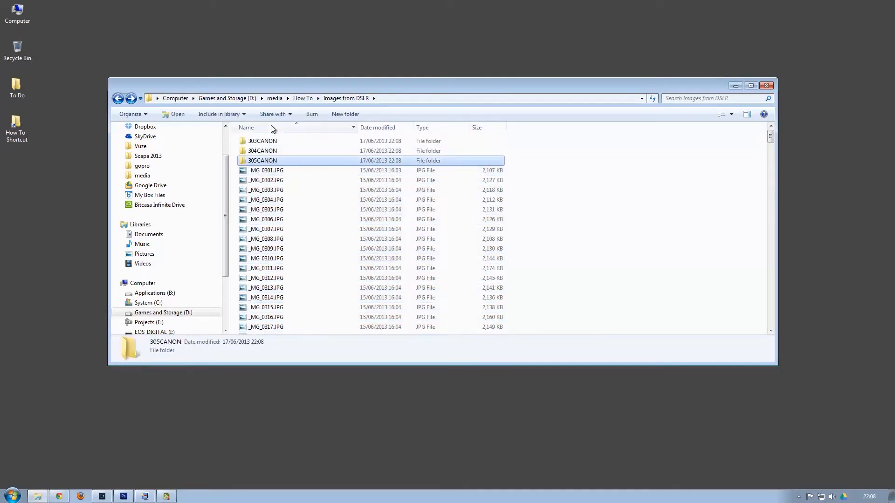
{"action": "left_click", "coordinate": [274, 140], "text": "shift"}
{"action": "key", "text": "Delete"}
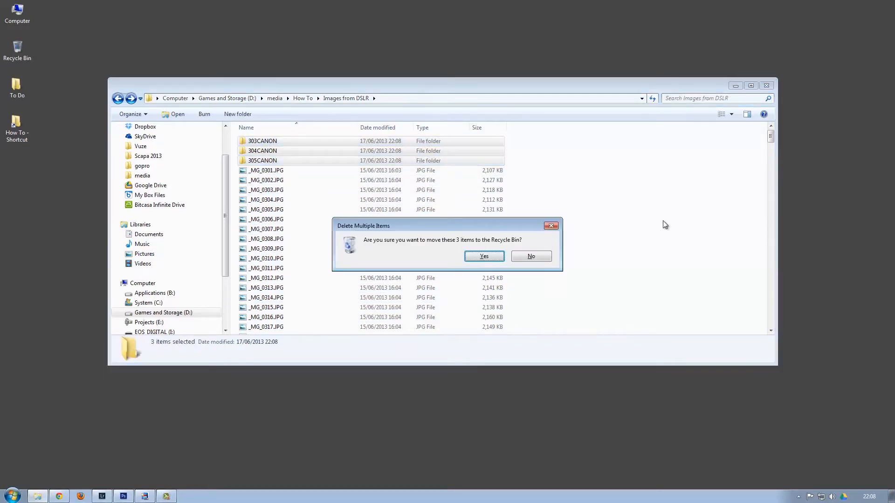
{"action": "key", "text": "Return"}
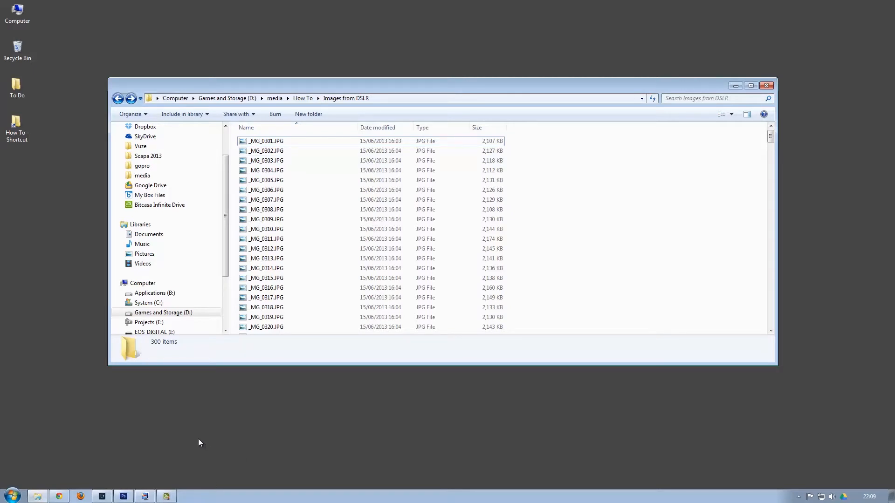
{"action": "mouse_move", "coordinate": [104, 495]}
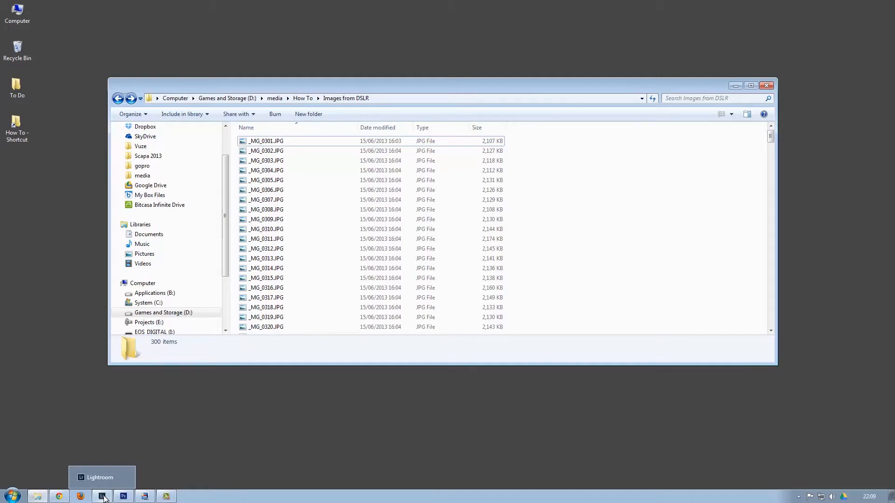
Import the 300 photos from D:\media\How To\Images from DSLR into the catalog using Add.
{"action": "left_click", "coordinate": [103, 497]}
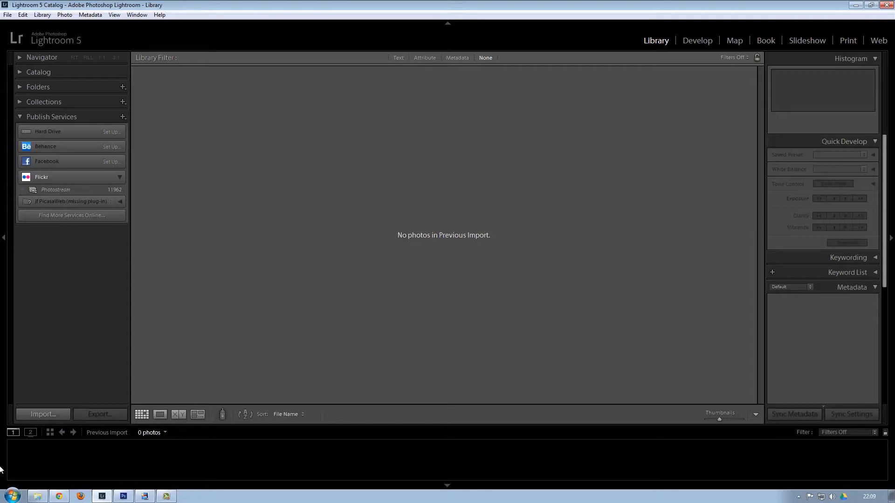
{"action": "key", "text": "ctrl+shift+i"}
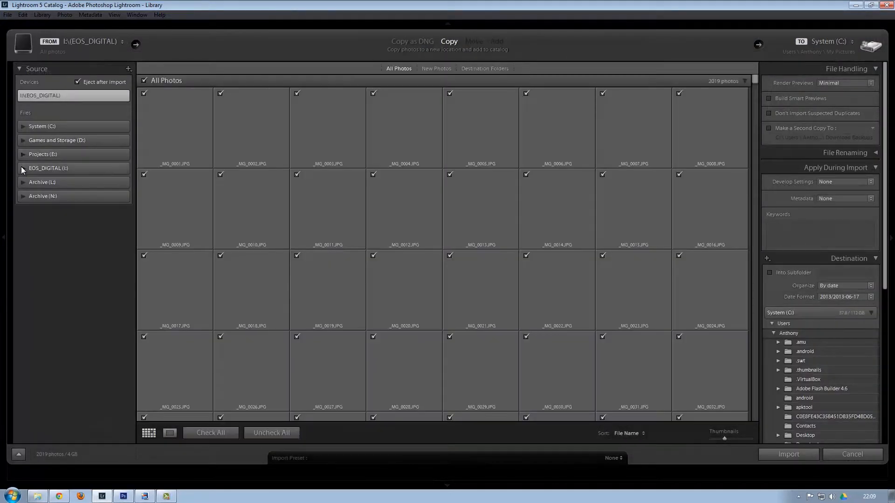
{"action": "left_click", "coordinate": [22, 168]}
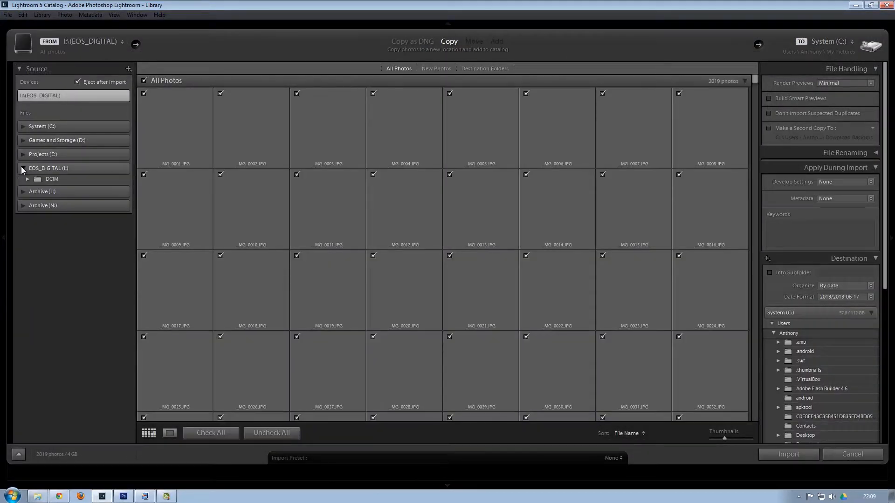
{"action": "left_click", "coordinate": [23, 140]}
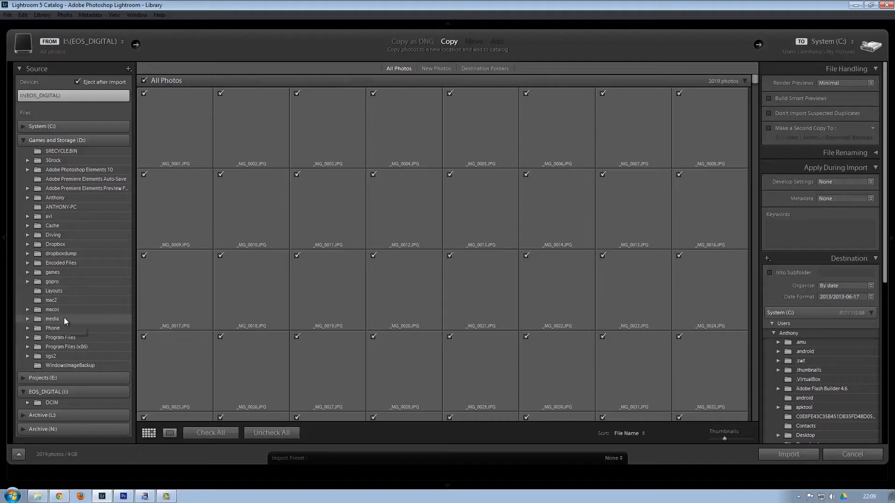
{"action": "left_click", "coordinate": [28, 319]}
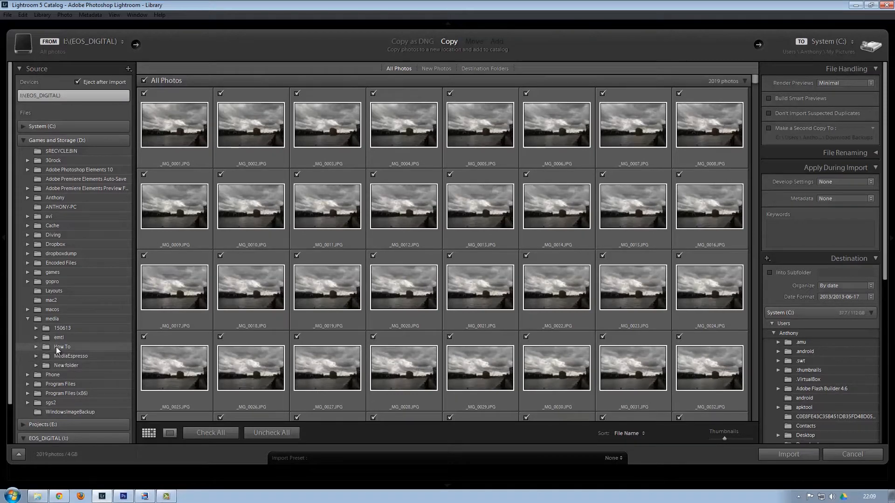
{"action": "left_click", "coordinate": [56, 347]}
{"action": "left_click", "coordinate": [36, 347]}
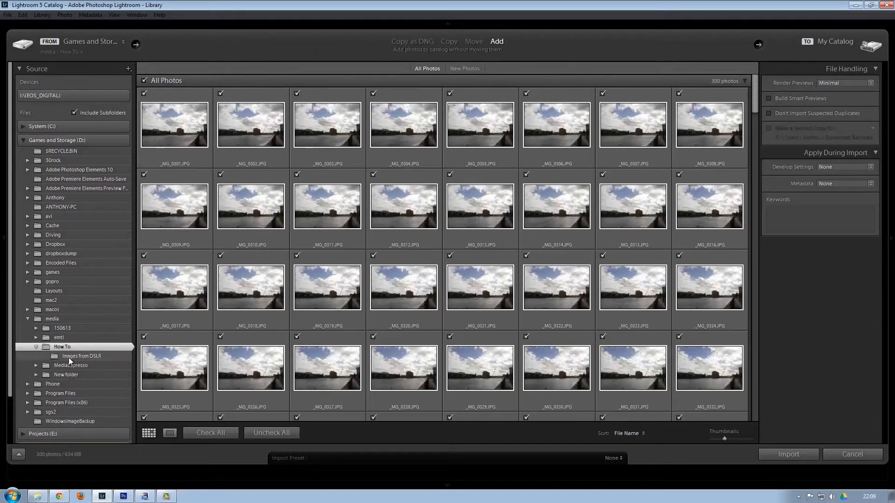
{"action": "left_click", "coordinate": [68, 357]}
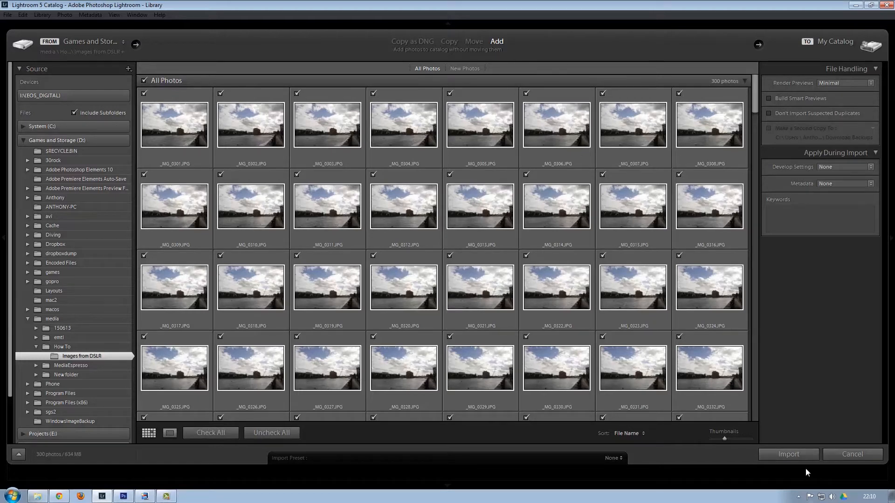
{"action": "left_click", "coordinate": [798, 454]}
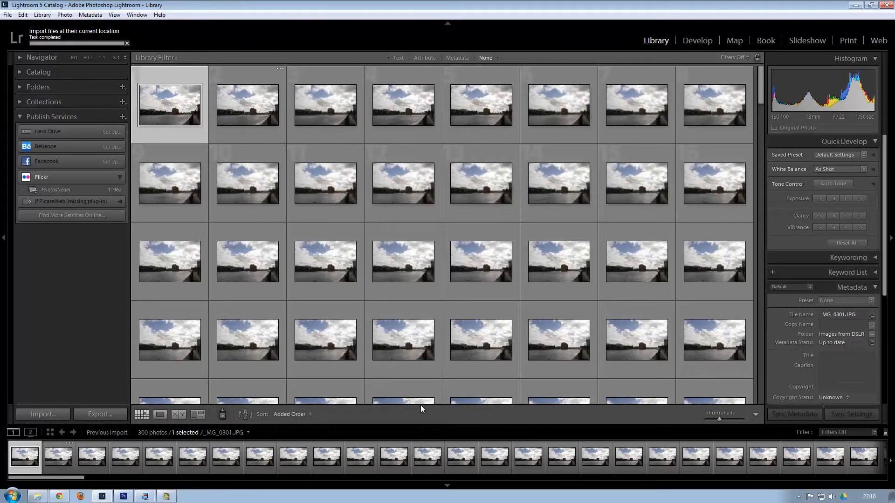
Sort the Library grid by File Name and bring up the Export dialog.
{"action": "left_click", "coordinate": [298, 414]}
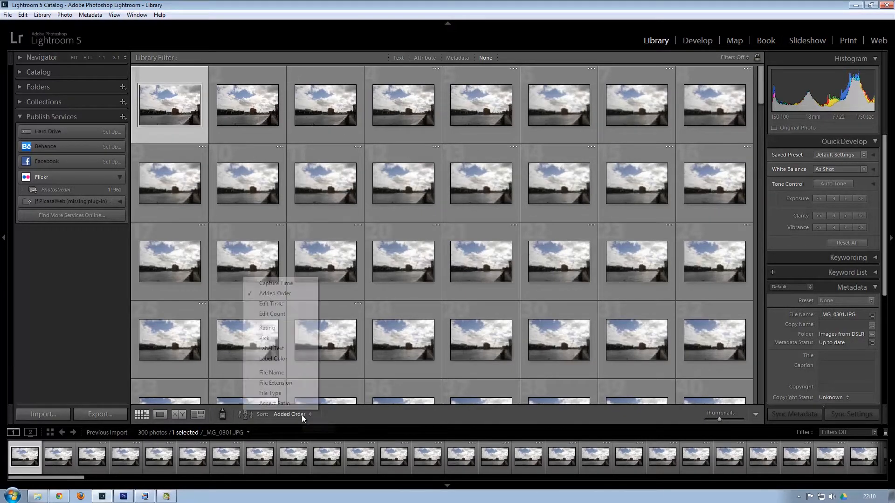
{"action": "left_click", "coordinate": [282, 373]}
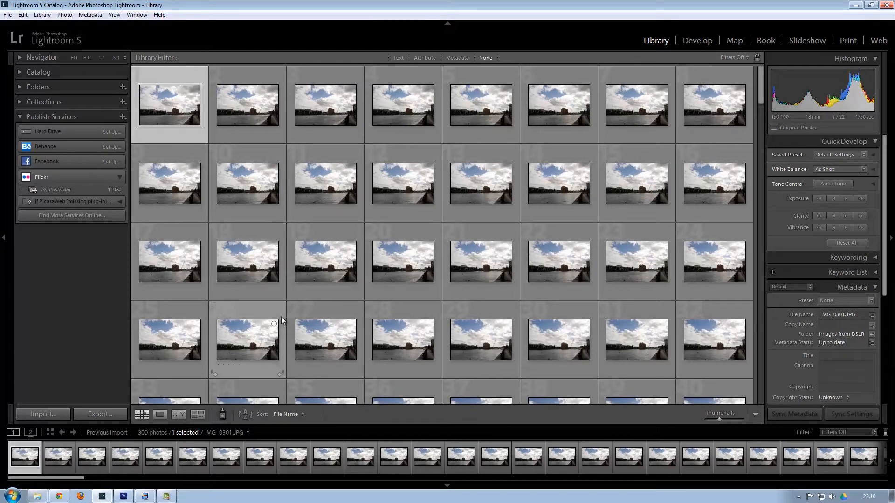
{"action": "left_click", "coordinate": [109, 418]}
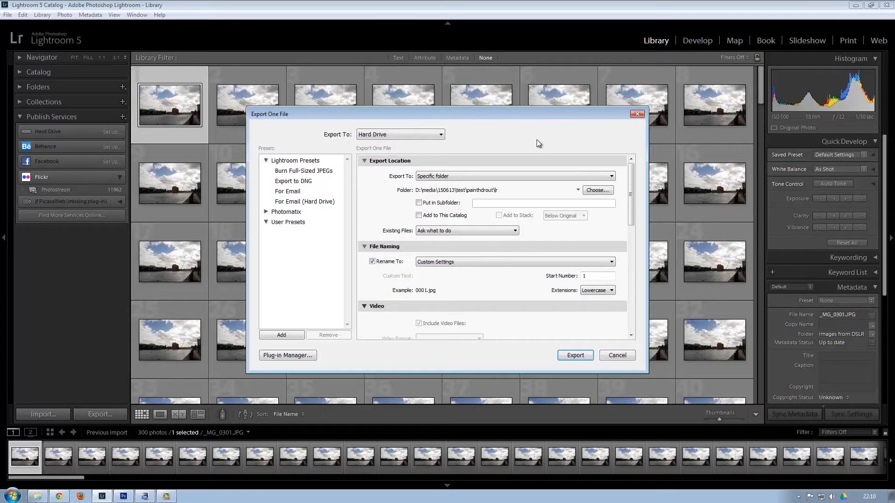
Create a new folder named Lightroom inside How To and open it.
{"action": "left_click", "coordinate": [604, 191]}
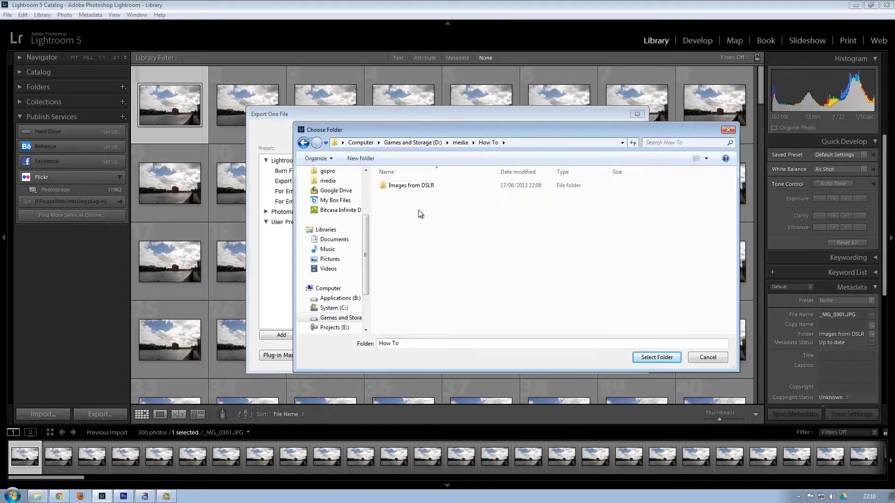
{"action": "right_click", "coordinate": [407, 205]}
{"action": "mouse_move", "coordinate": [469, 317]}
{"action": "left_click", "coordinate": [568, 317]}
{"action": "type", "text": "Lightroom"}
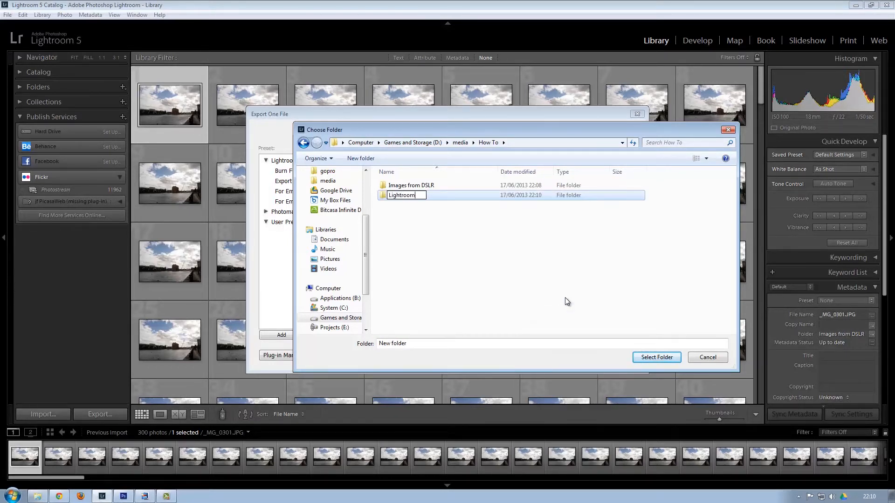
{"action": "key", "text": "Return"}
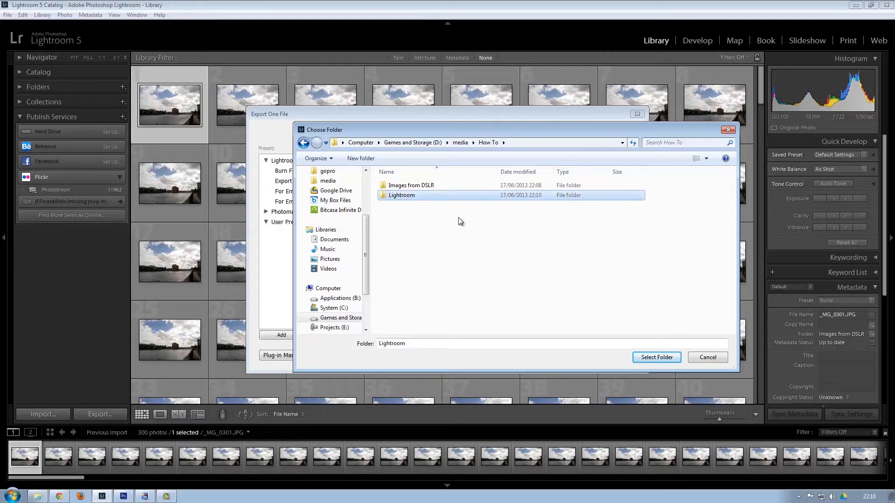
{"action": "double_click", "coordinate": [411, 196]}
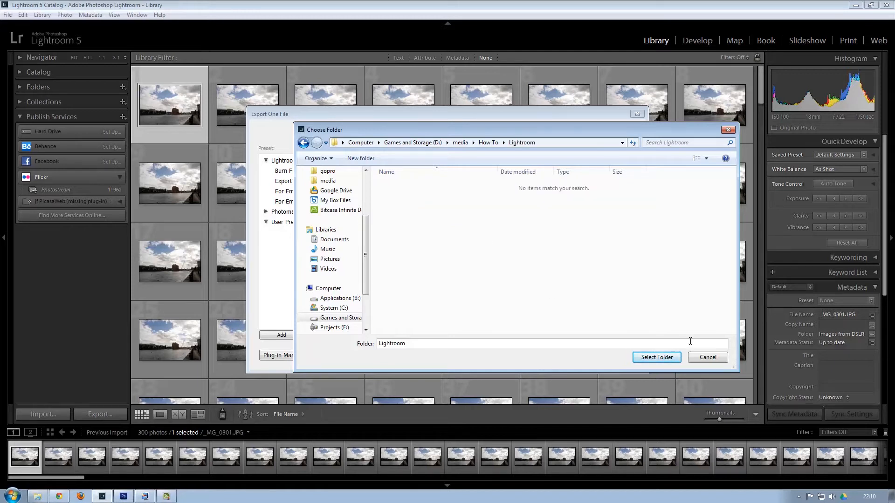
Create a normal subfolder, select it as export destination, and choose Rename To > Edit.
{"action": "right_click", "coordinate": [430, 227]}
{"action": "mouse_move", "coordinate": [478, 343]}
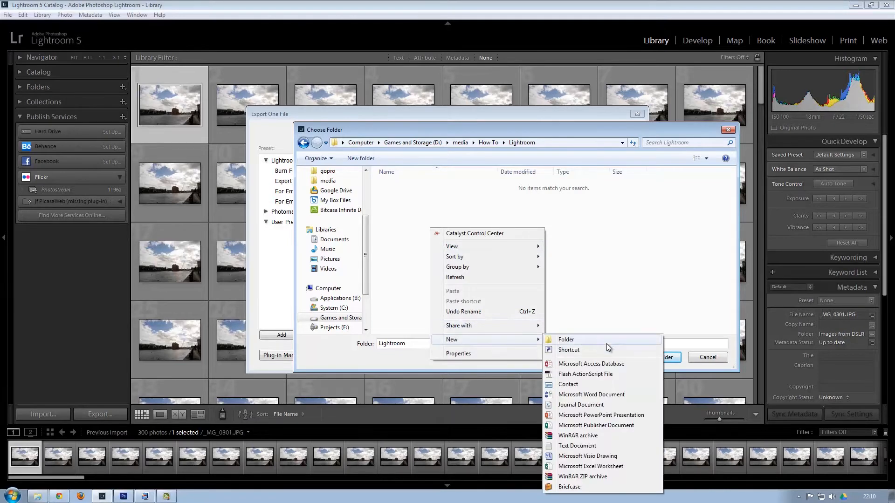
{"action": "left_click", "coordinate": [606, 343]}
{"action": "type", "text": "normal"}
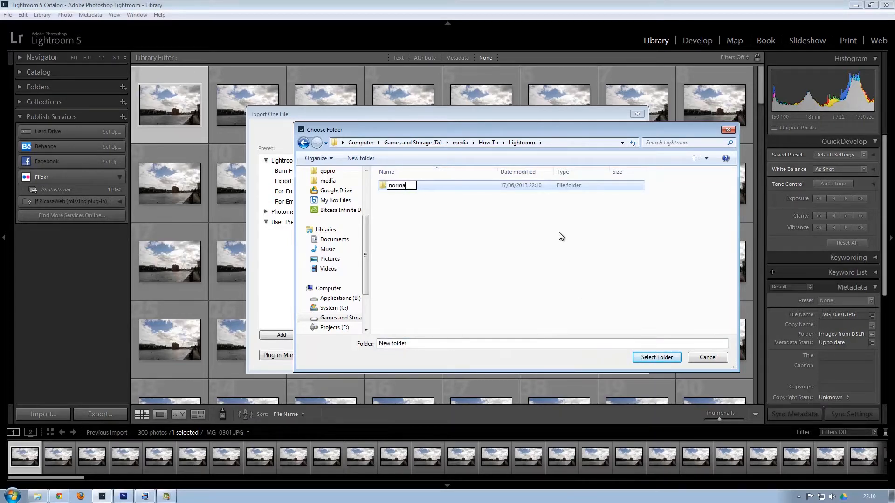
{"action": "key", "text": "Return"}
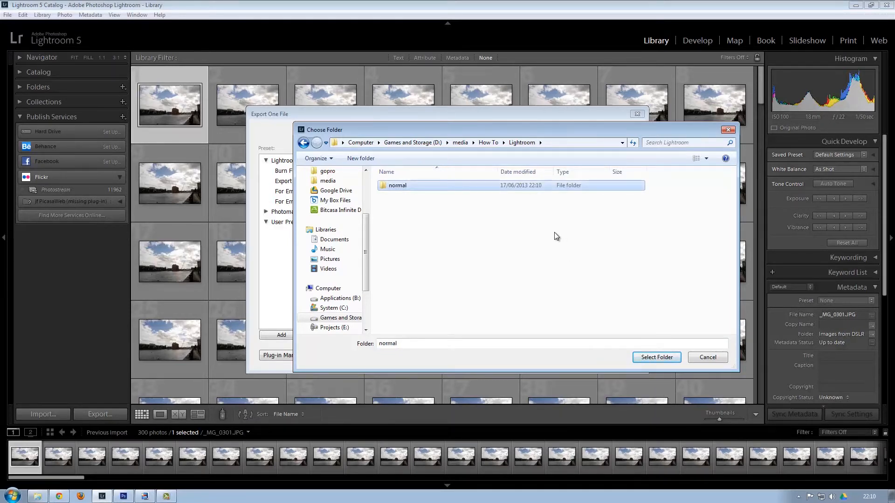
{"action": "left_click", "coordinate": [663, 360]}
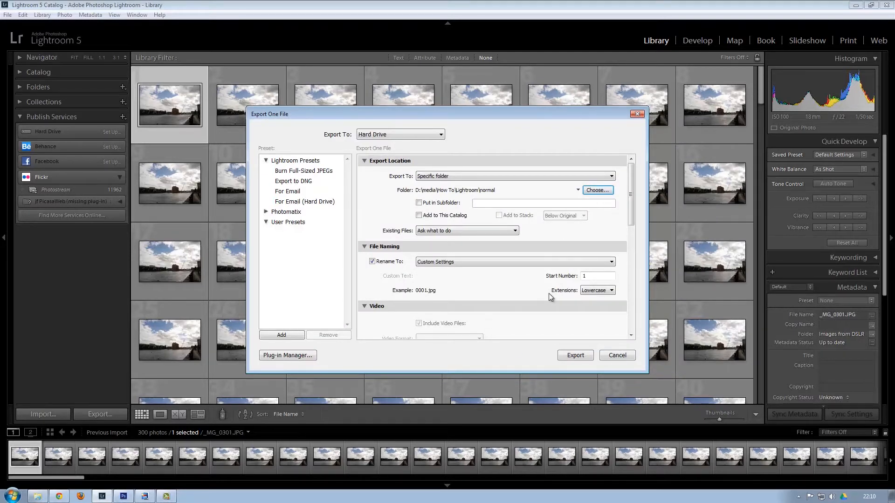
{"action": "scroll", "coordinate": [549, 292], "scroll_direction": "down", "scroll_amount": 5}
{"action": "scroll", "coordinate": [548, 290], "scroll_direction": "up", "scroll_amount": 4}
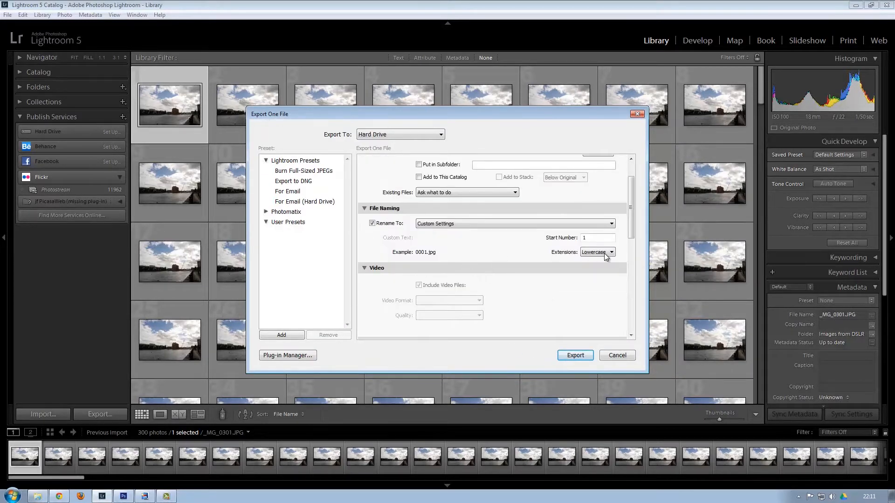
{"action": "left_click", "coordinate": [568, 226]}
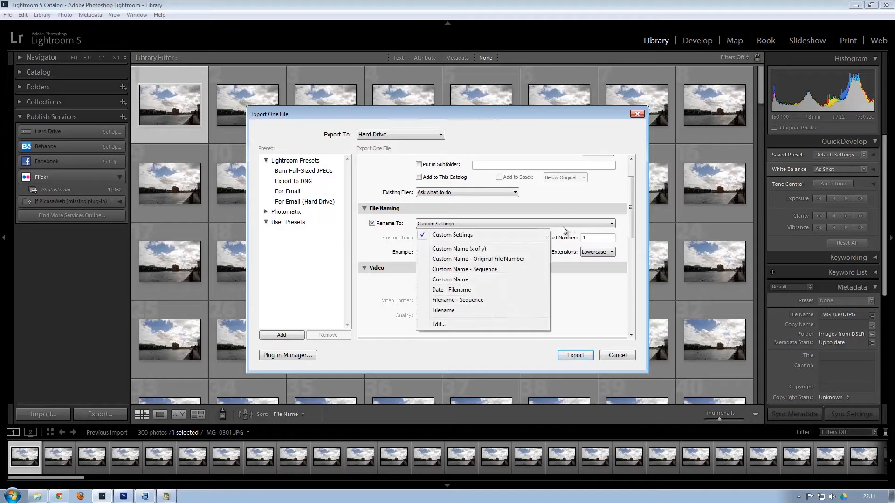
{"action": "left_click", "coordinate": [455, 325]}
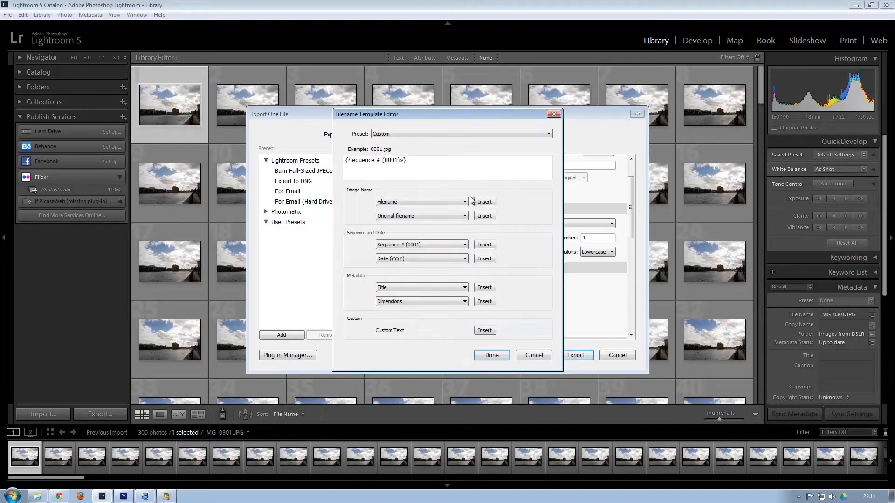
Build a filename template of a four-digit Sequence # (0001) followed by Custom Text.
{"action": "left_click", "coordinate": [416, 162]}
{"action": "key", "text": "BackSpace"}
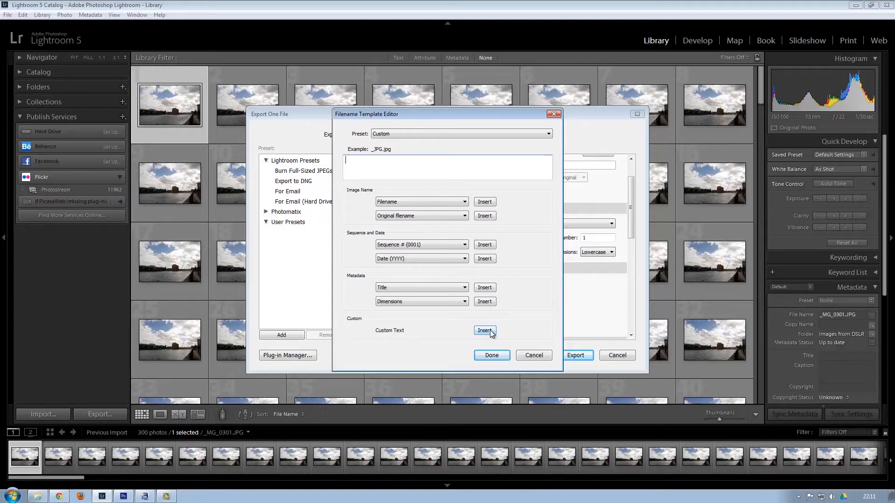
{"action": "left_click", "coordinate": [465, 247]}
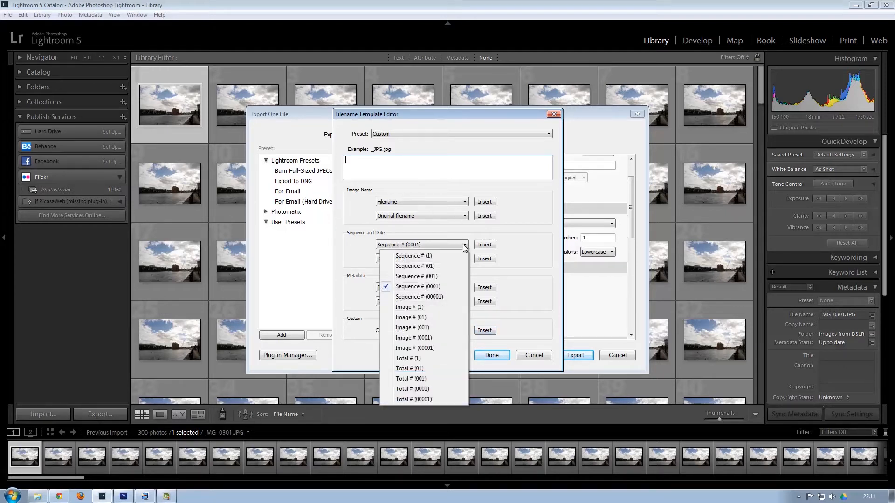
{"action": "left_click", "coordinate": [433, 288]}
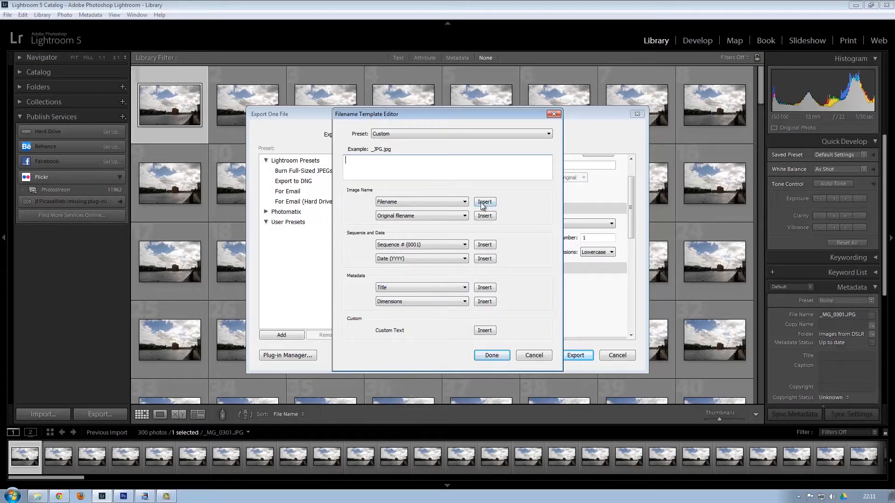
{"action": "left_click", "coordinate": [485, 245]}
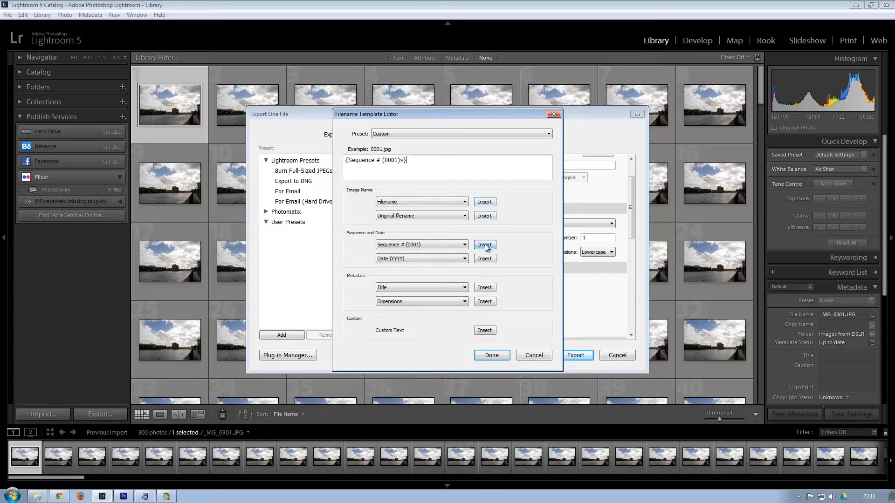
{"action": "left_click", "coordinate": [485, 331]}
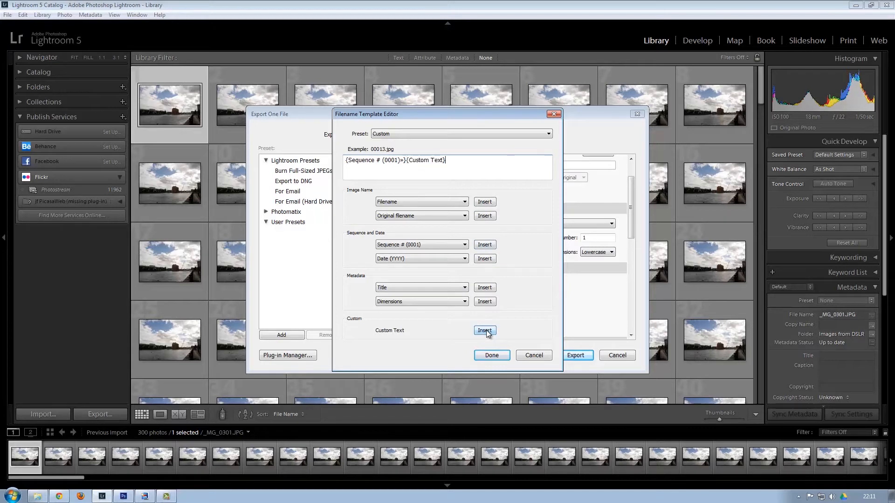
{"action": "left_click", "coordinate": [491, 355]}
Set the Custom Text to -1 and export the photo as 0001-1.jpg.
{"action": "left_click", "coordinate": [433, 239]}
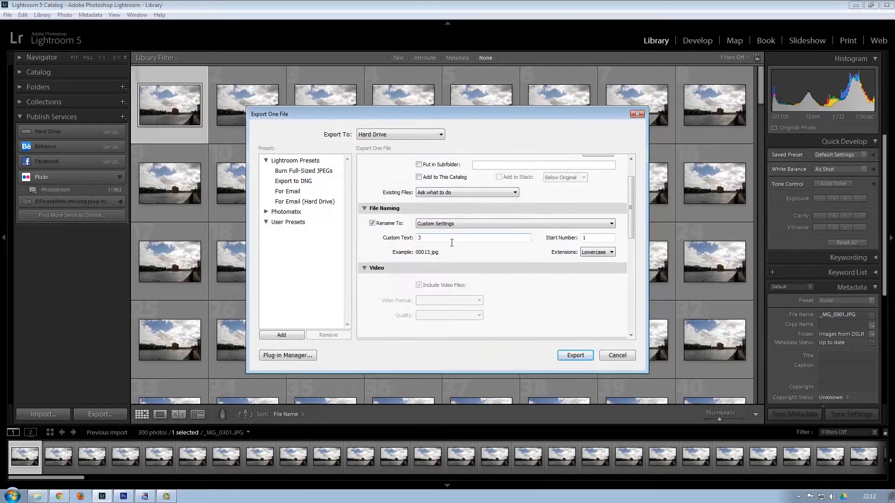
{"action": "double_click", "coordinate": [417, 238]}
{"action": "type", "text": "1"}
{"action": "key", "text": "BackSpace"}
{"action": "type", "text": "-1"}
{"action": "key", "text": "BackSpace"}
{"action": "type", "text": "nro"}
{"action": "key", "text": "BackSpace"}
{"action": "key", "text": "BackSpace"}
{"action": "key", "text": "BackSpace"}
{"action": "type", "text": "1"}
{"action": "left_click", "coordinate": [582, 358]}
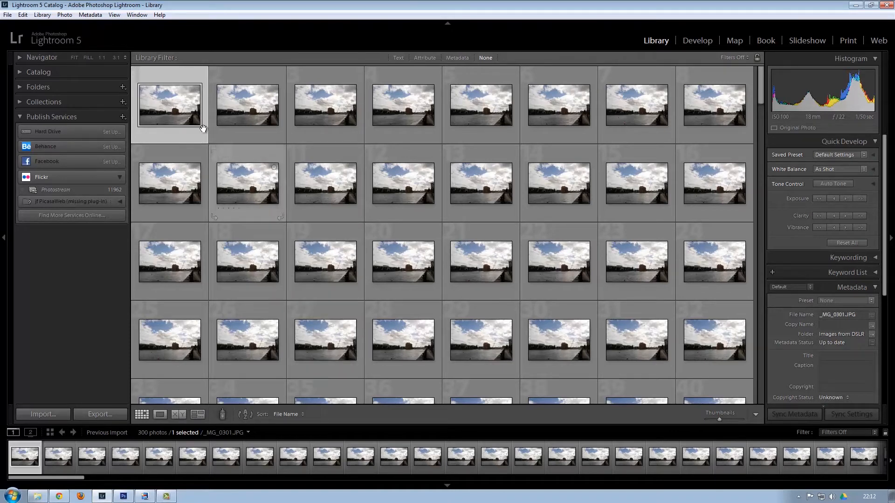
Export all 300 photos to the normal folder, overwriting 0001-1.jpg, then lower their exposure.
{"action": "key", "text": "ctrl+a"}
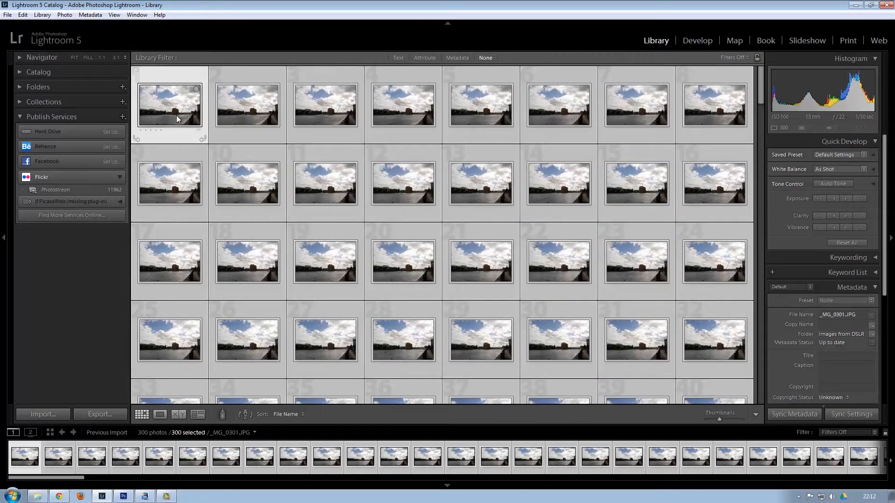
{"action": "left_click", "coordinate": [99, 414]}
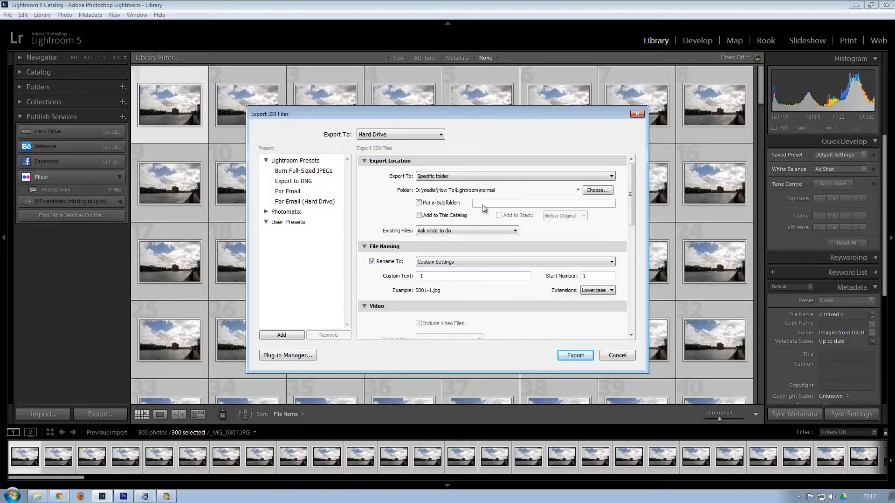
{"action": "left_click", "coordinate": [575, 356]}
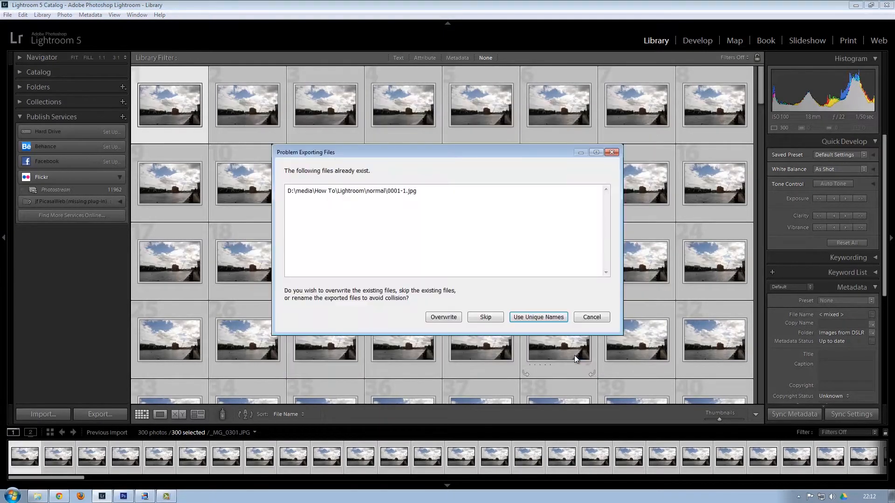
{"action": "left_click", "coordinate": [439, 317]}
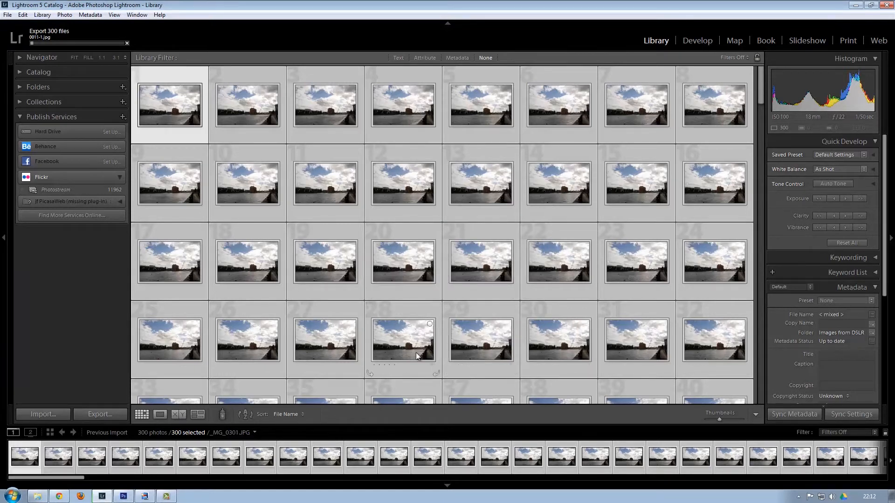
{"action": "left_click", "coordinate": [818, 198]}
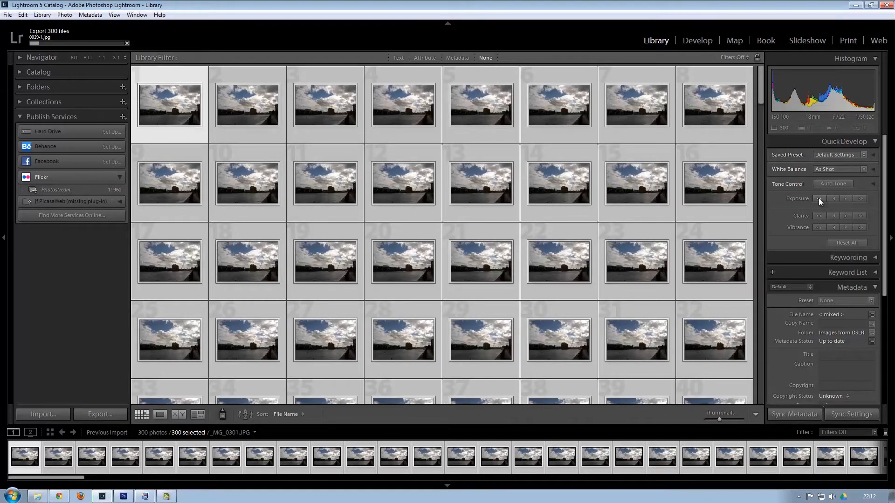
Lower the exposure once more and export the darkened photos with Custom Text -2.
{"action": "left_click", "coordinate": [819, 199]}
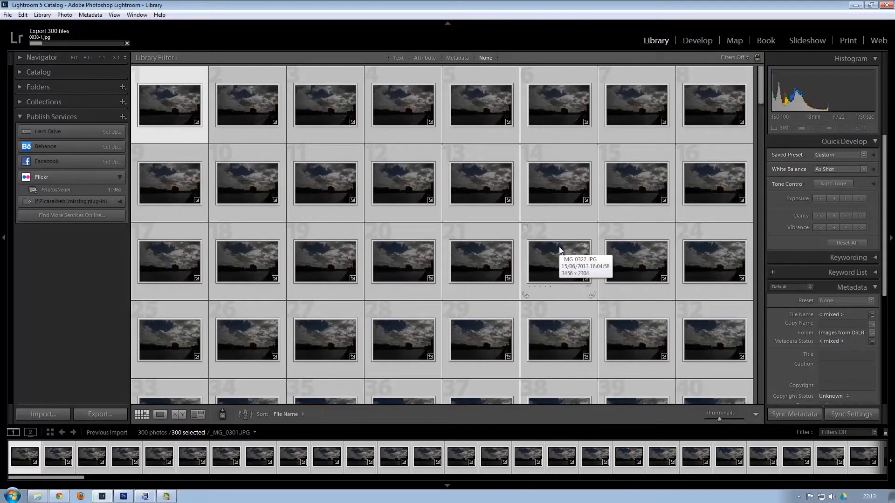
{"action": "left_click", "coordinate": [100, 414]}
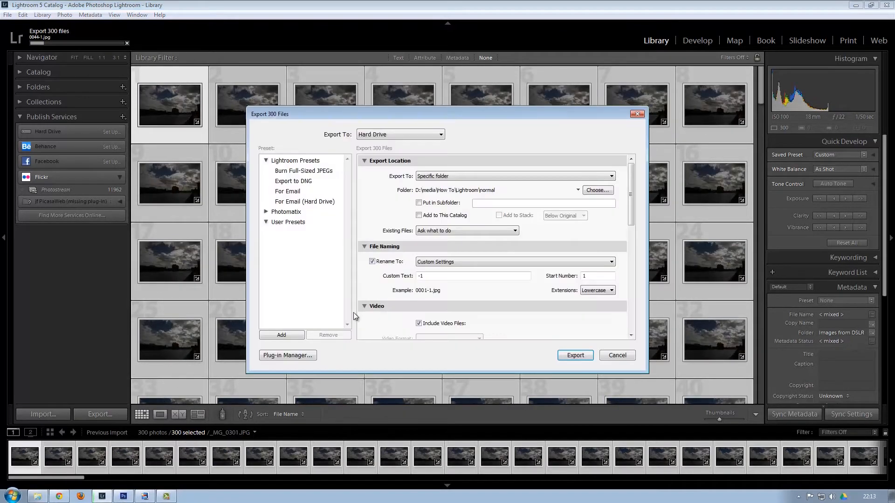
{"action": "double_click", "coordinate": [421, 276]}
{"action": "type", "text": "2"}
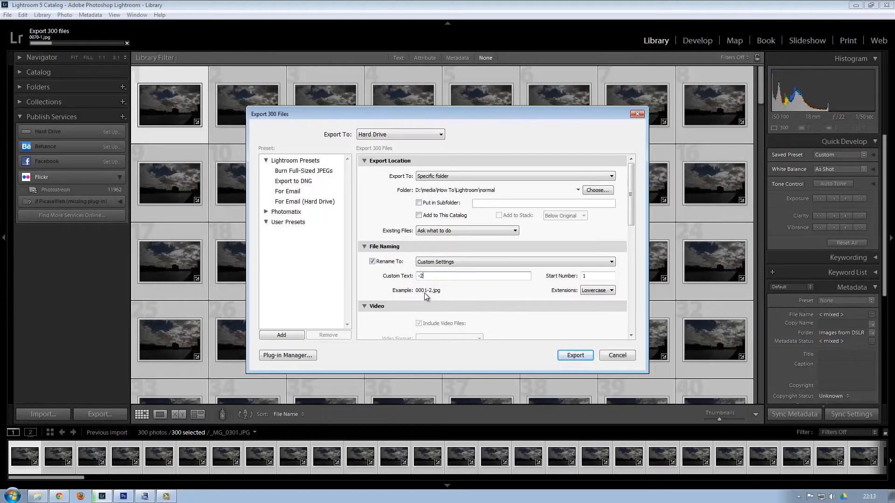
{"action": "left_click", "coordinate": [575, 355]}
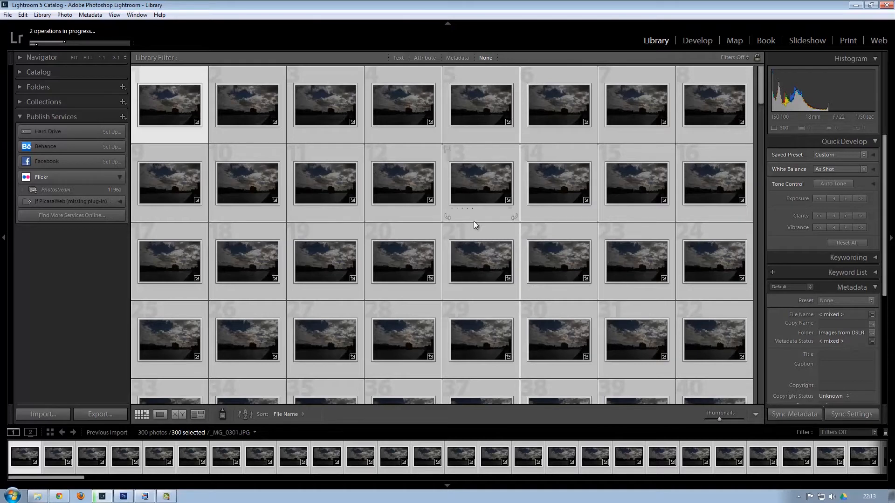
Raise the exposure of all photos by three stops in Quick Develop.
{"action": "left_click", "coordinate": [860, 199]}
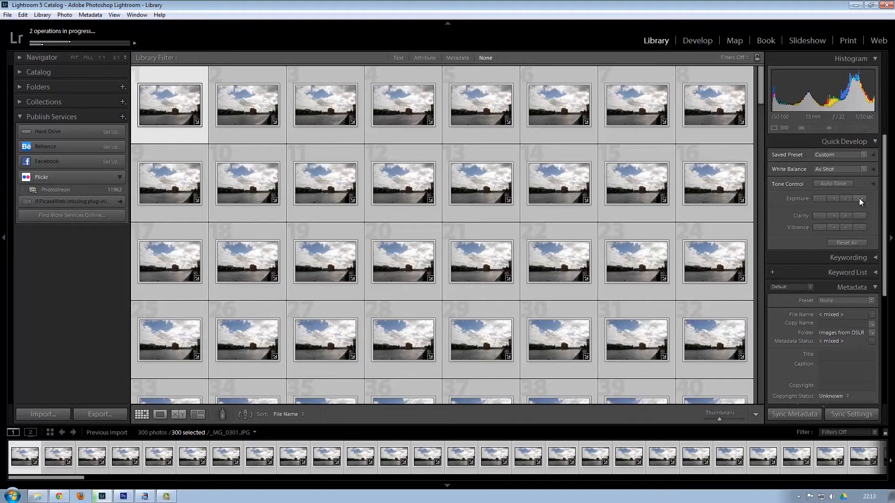
{"action": "left_click", "coordinate": [859, 198]}
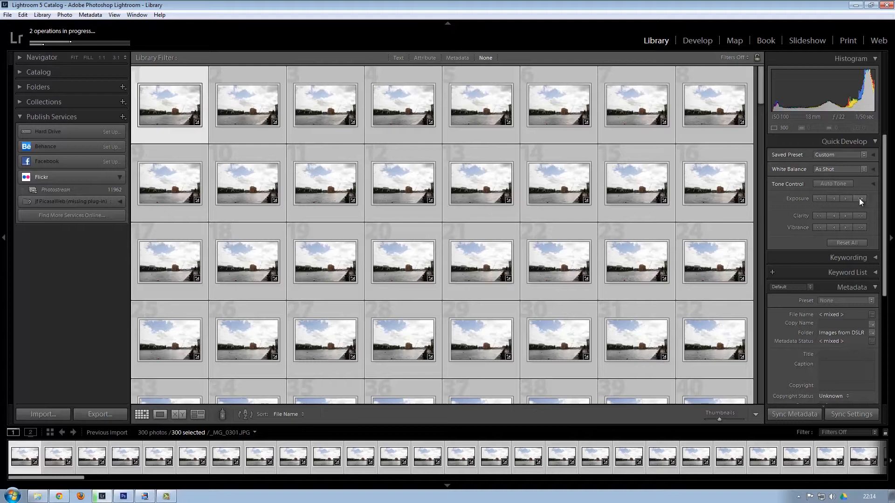
{"action": "left_click", "coordinate": [859, 199]}
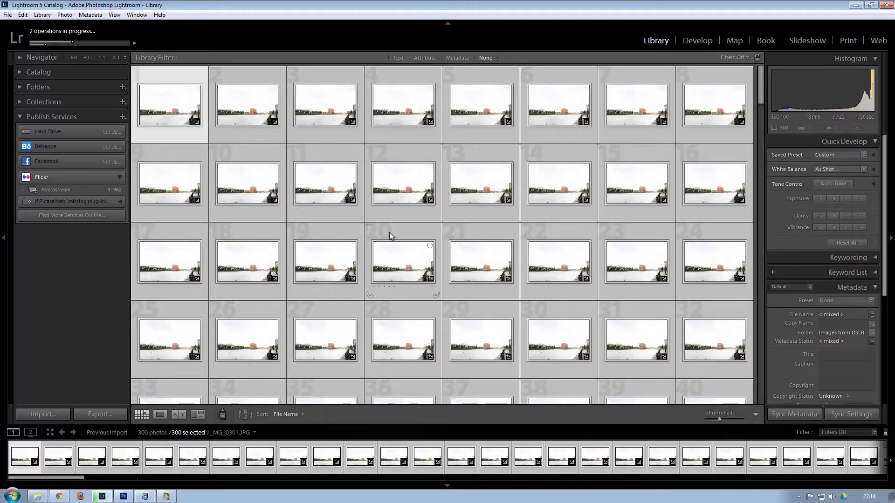
Export the brightened photos with Custom Text -3 as a third batch.
{"action": "left_click", "coordinate": [98, 413]}
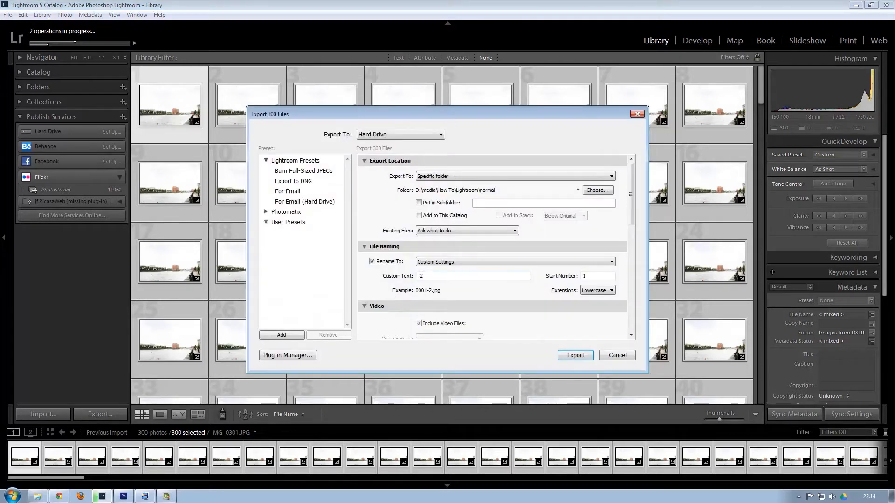
{"action": "key", "text": "BackSpace"}
{"action": "type", "text": "3"}
{"action": "left_click", "coordinate": [576, 356]}
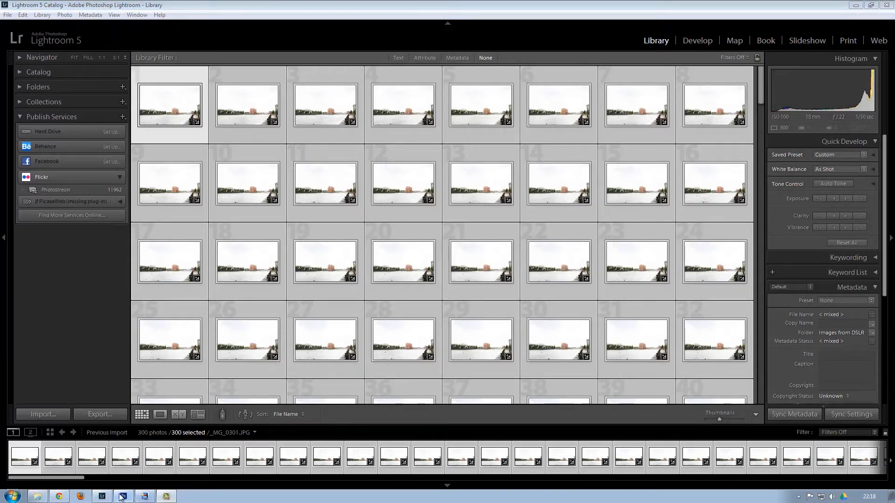
{"action": "mouse_move", "coordinate": [110, 498]}
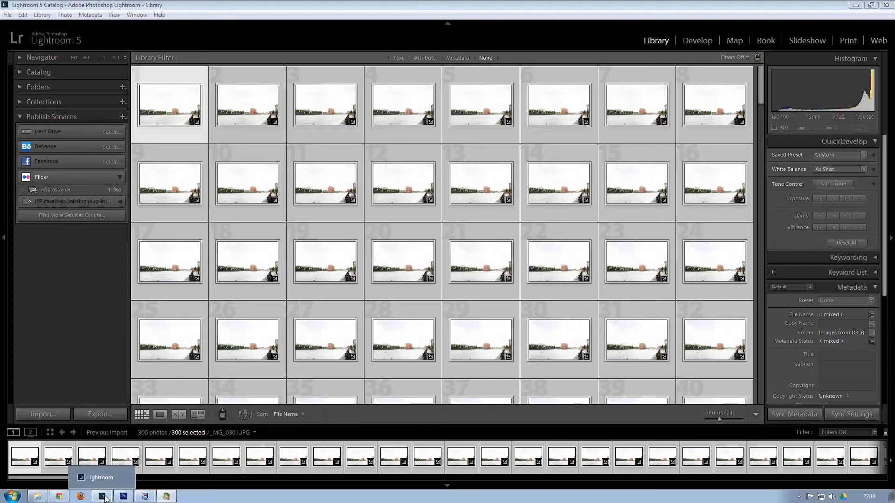
Open the How To > Lightroom > normal folder holding the 900 exported JPGs.
{"action": "left_click", "coordinate": [38, 497]}
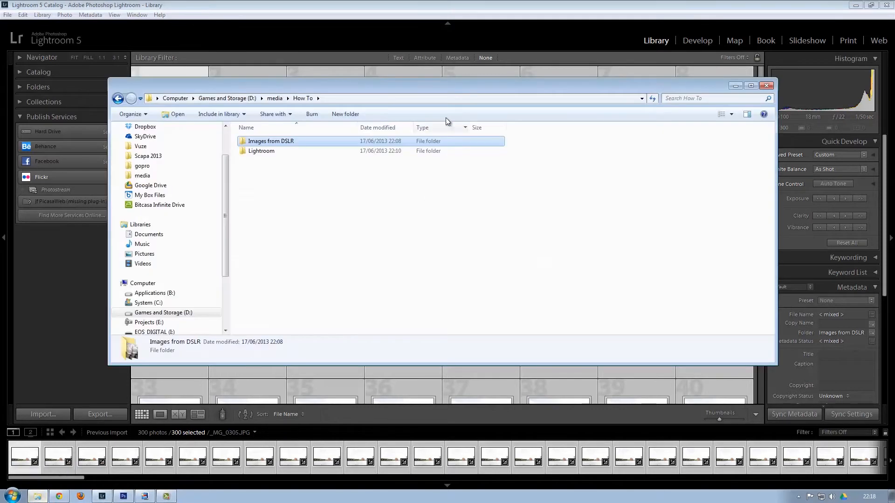
{"action": "double_click", "coordinate": [273, 142]}
{"action": "scroll", "coordinate": [321, 168], "scroll_direction": "down", "scroll_amount": 20}
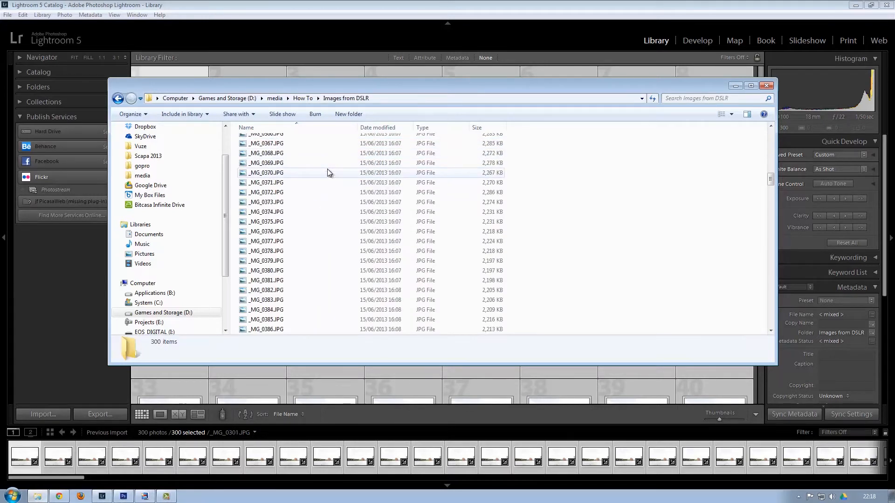
{"action": "left_click", "coordinate": [303, 98]}
{"action": "left_click", "coordinate": [272, 154]}
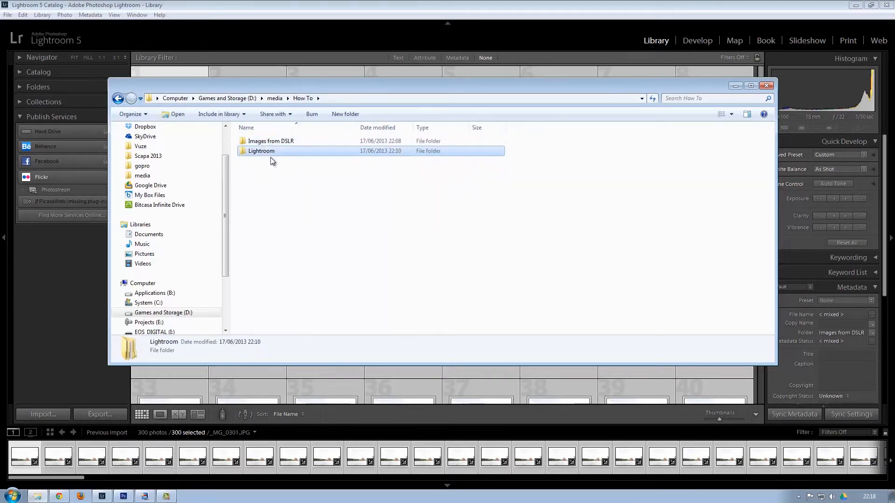
{"action": "double_click", "coordinate": [272, 150]}
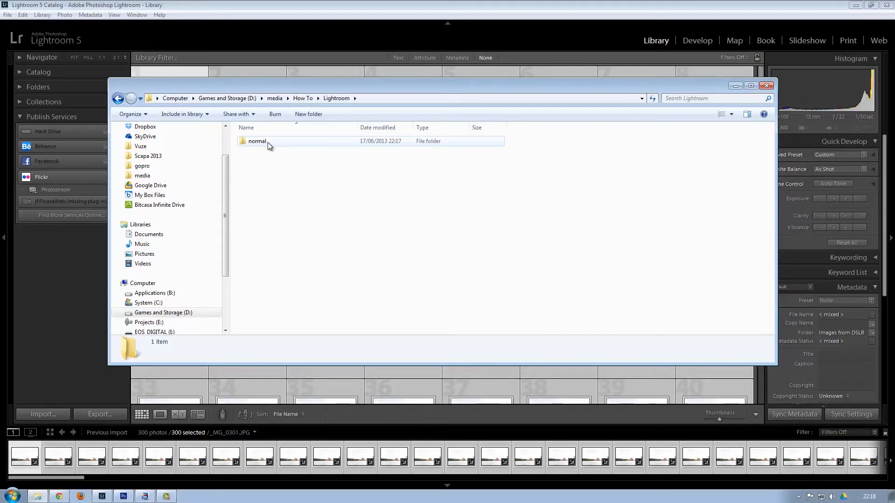
{"action": "double_click", "coordinate": [267, 142]}
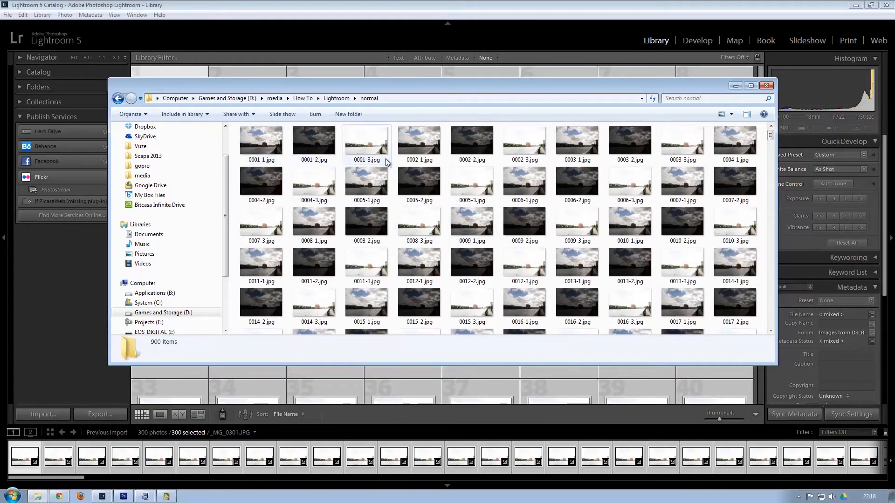
Sort the folder's files Descending, then by Name so they start at 0001-1.jpg.
{"action": "right_click", "coordinate": [764, 246]}
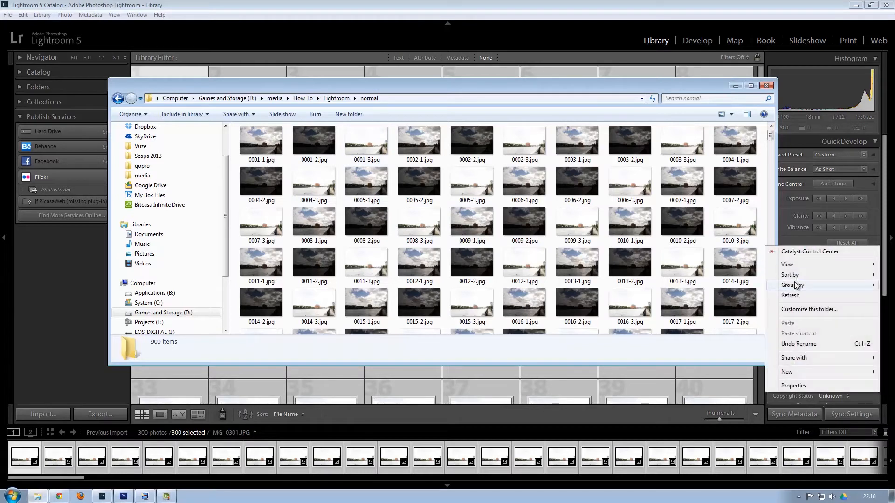
{"action": "mouse_move", "coordinate": [792, 275]}
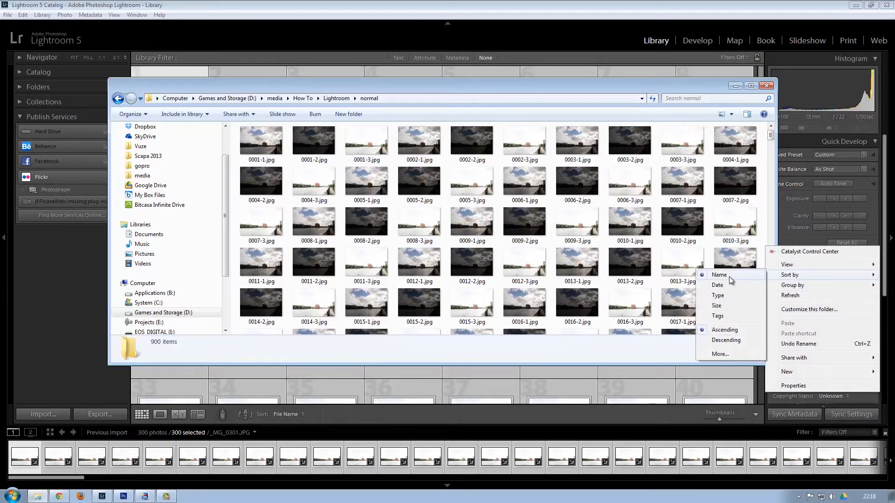
{"action": "left_click", "coordinate": [726, 340]}
{"action": "right_click", "coordinate": [766, 253]}
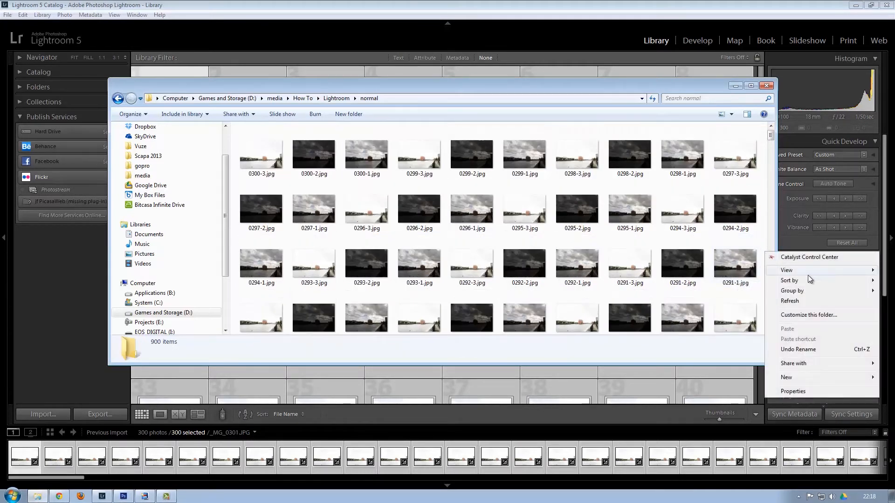
{"action": "mouse_move", "coordinate": [793, 280]}
{"action": "left_click", "coordinate": [704, 279]}
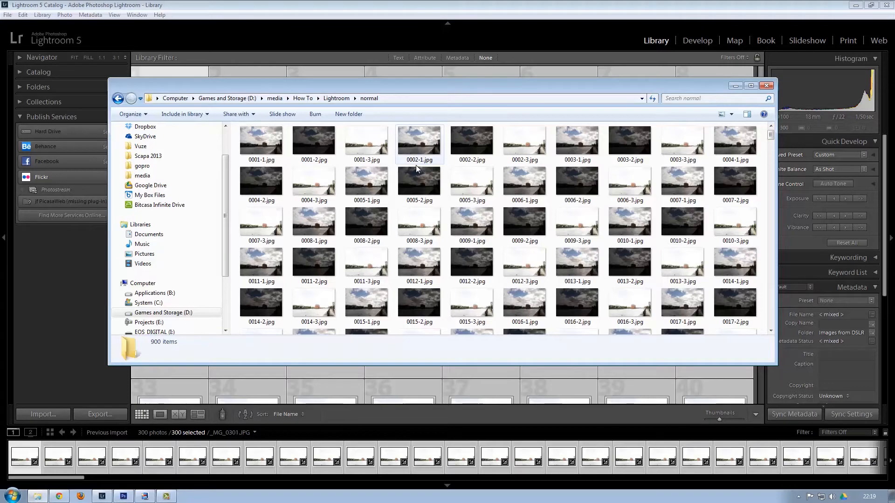
In Photomatix Pro, start Automate batch processing of bracketed photos.
{"action": "left_click", "coordinate": [145, 496]}
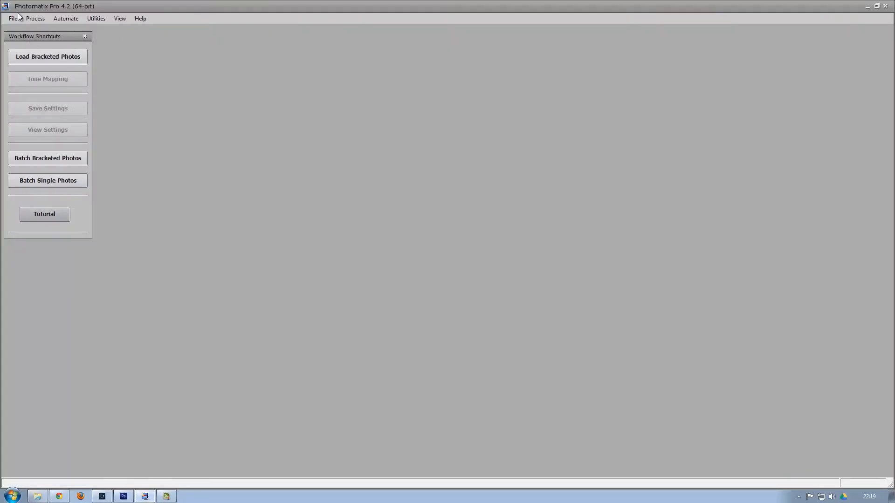
{"action": "left_click", "coordinate": [66, 19]}
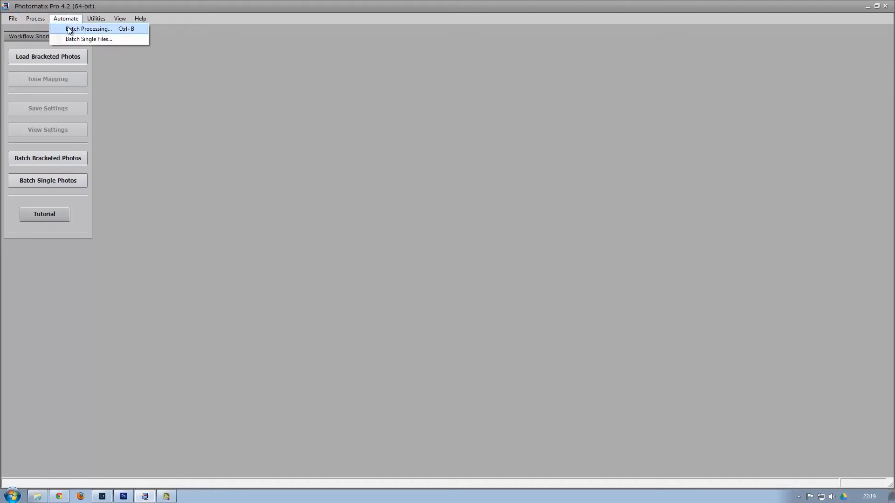
{"action": "left_click", "coordinate": [69, 29]}
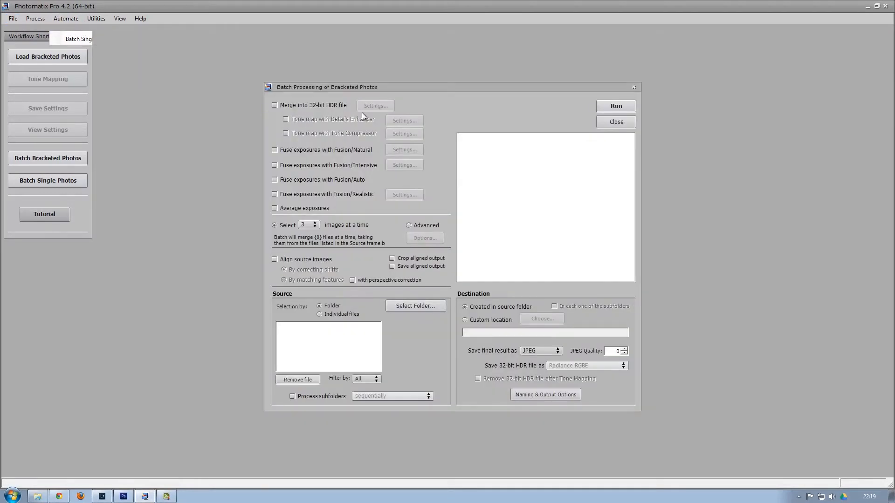
Choose How To\Lightroom\normal as the batch source folder.
{"action": "left_click", "coordinate": [421, 305]}
{"action": "left_click", "coordinate": [400, 254]}
{"action": "left_click", "coordinate": [405, 274]}
{"action": "left_click", "coordinate": [429, 283]}
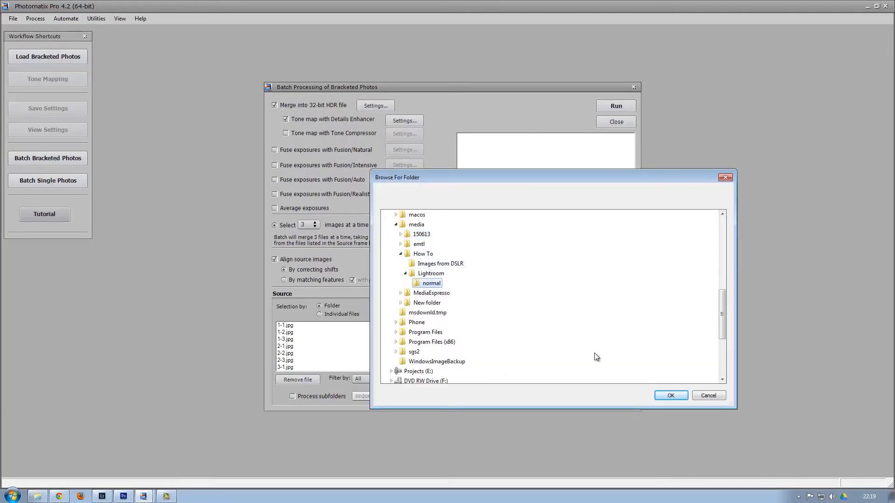
{"action": "left_click", "coordinate": [673, 395]}
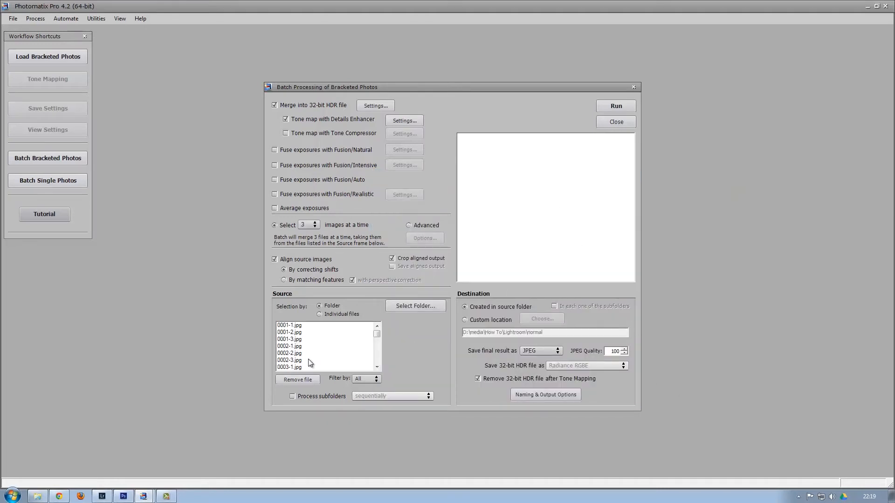
Apply the Painterly preset to Details Enhancer: Strength 100, Color Saturation 50.
{"action": "left_click", "coordinate": [408, 121]}
{"action": "left_click", "coordinate": [488, 366]}
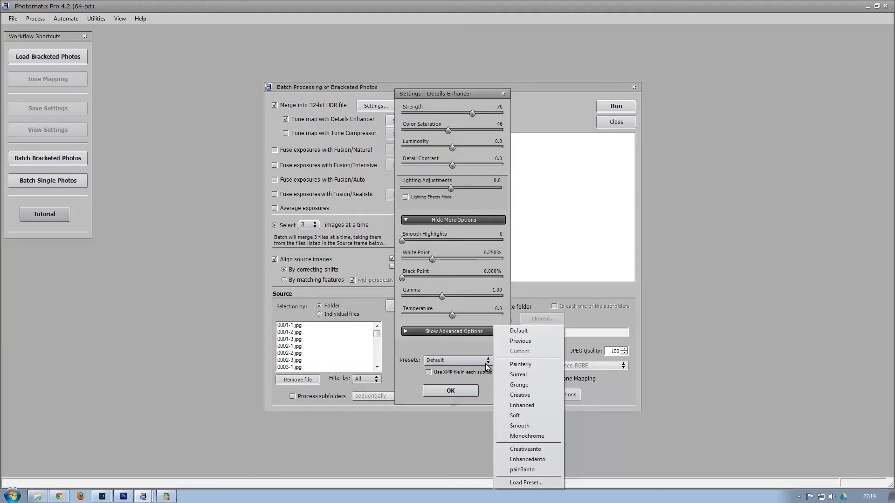
{"action": "left_click", "coordinate": [530, 368]}
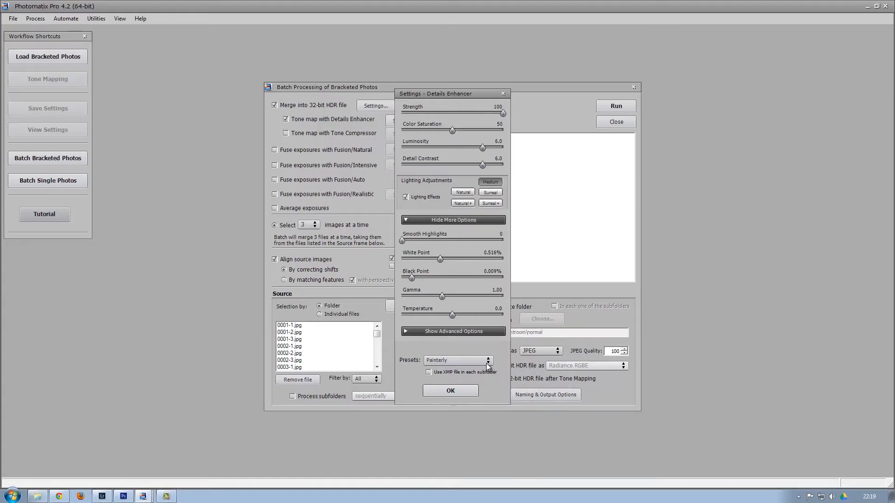
{"action": "left_click", "coordinate": [464, 391]}
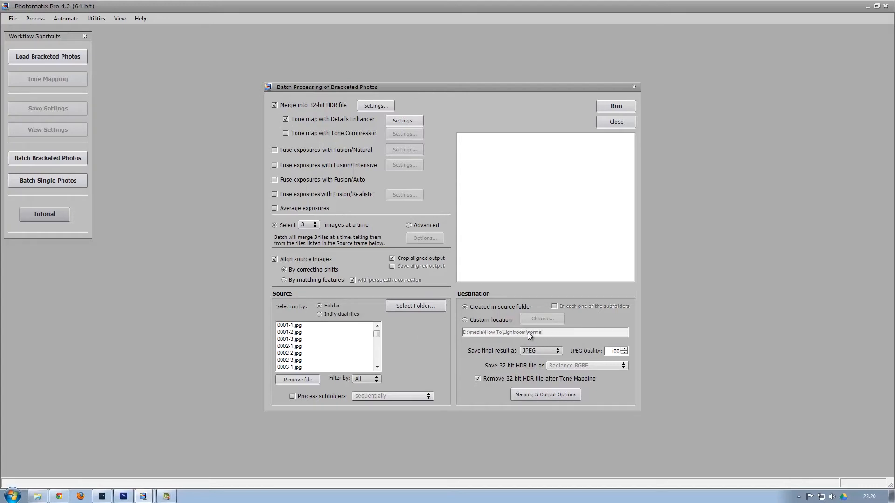
Save batch output to a new How To\Photomatix folder and run the batch.
{"action": "left_click", "coordinate": [470, 321]}
{"action": "left_click", "coordinate": [540, 319]}
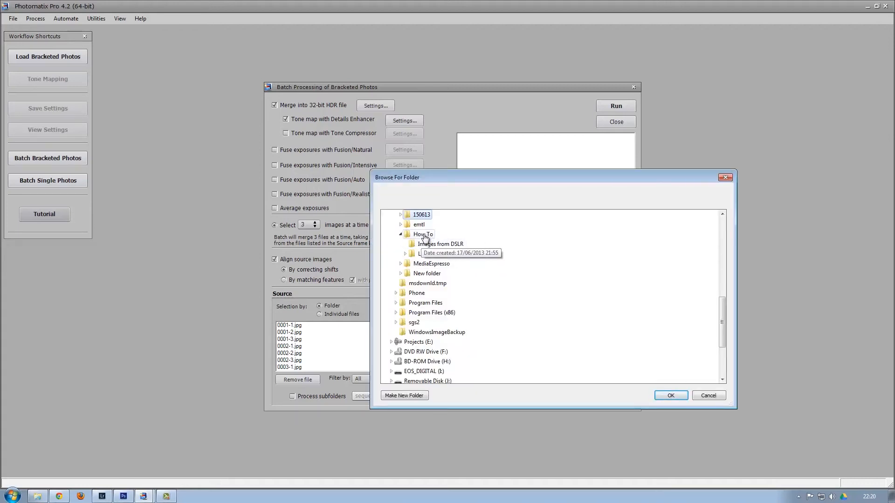
{"action": "left_click", "coordinate": [425, 235]}
{"action": "left_click", "coordinate": [398, 396]}
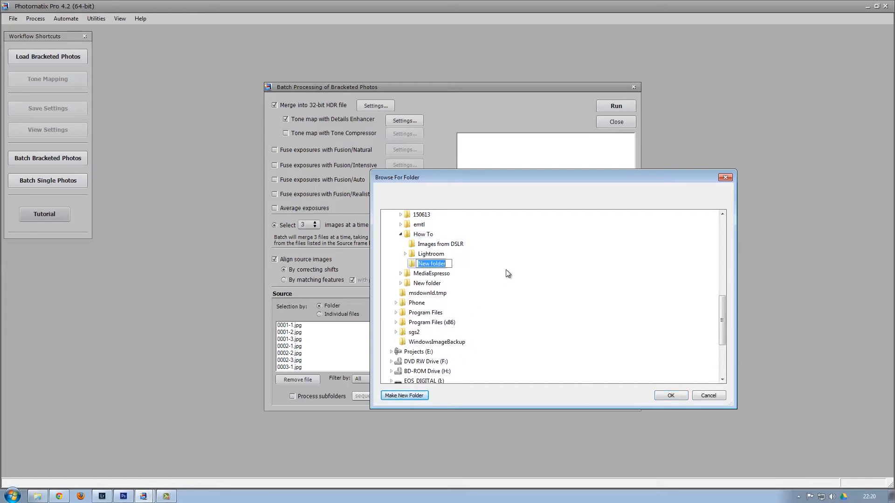
{"action": "type", "text": "Poto"}
{"action": "key", "text": "BackSpace"}
{"action": "key", "text": "BackSpace"}
{"action": "key", "text": "BackSpace"}
{"action": "type", "text": "hotomatix"}
{"action": "key", "text": "Return"}
{"action": "left_click", "coordinate": [671, 396]}
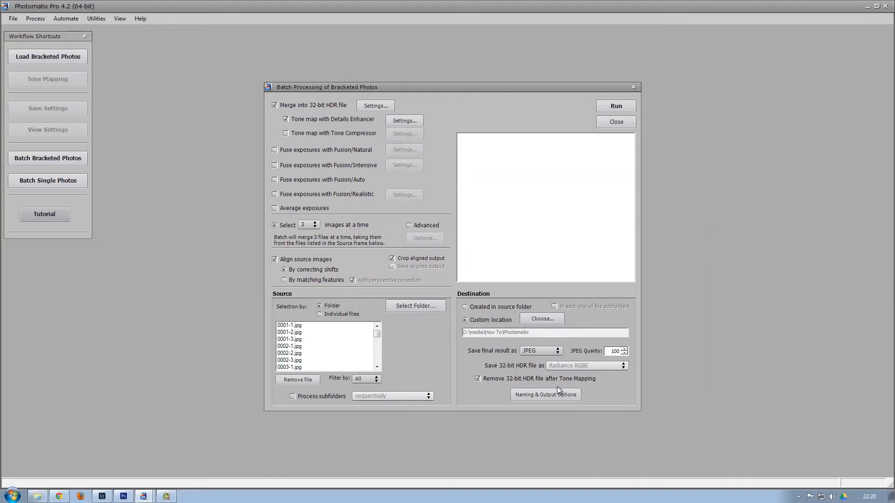
{"action": "left_click", "coordinate": [611, 106]}
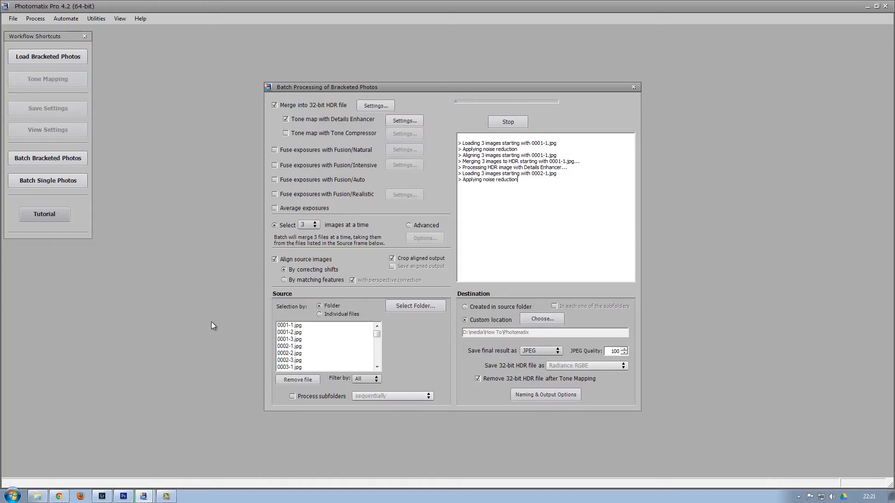
Preview the first merged HDR image 0001-1_2_3.jpg in the Photomatix folder.
{"action": "left_click", "coordinate": [37, 497]}
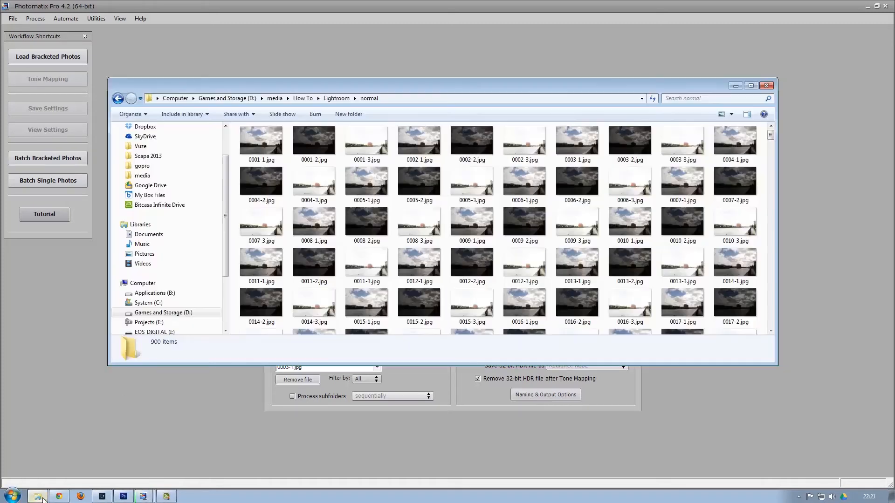
{"action": "left_click", "coordinate": [332, 100]}
{"action": "left_click", "coordinate": [312, 99]}
{"action": "double_click", "coordinate": [265, 161]}
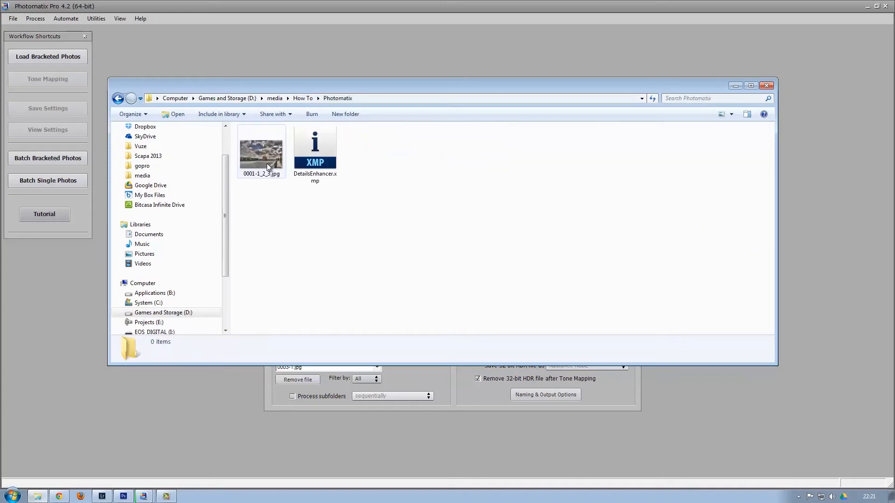
{"action": "double_click", "coordinate": [253, 162]}
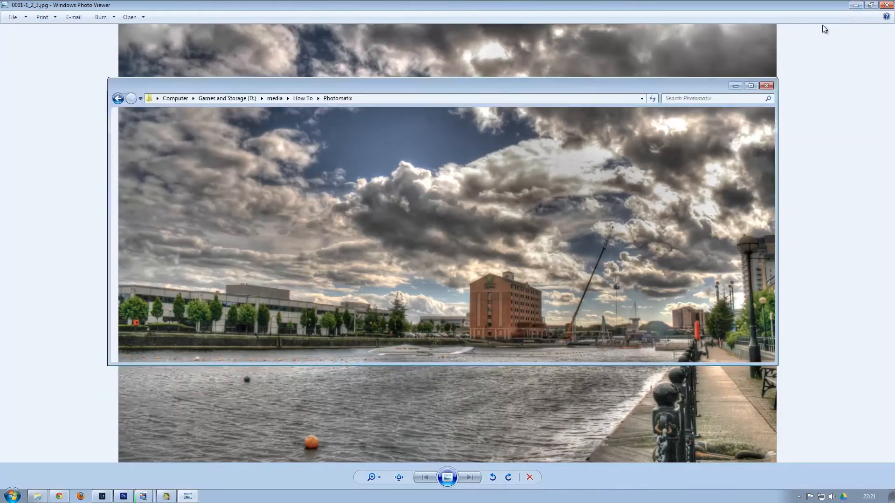
{"action": "left_click", "coordinate": [886, 5]}
Preview the original photo _MG_0301.JPG from Images from DSLR full screen.
{"action": "left_click", "coordinate": [297, 99]}
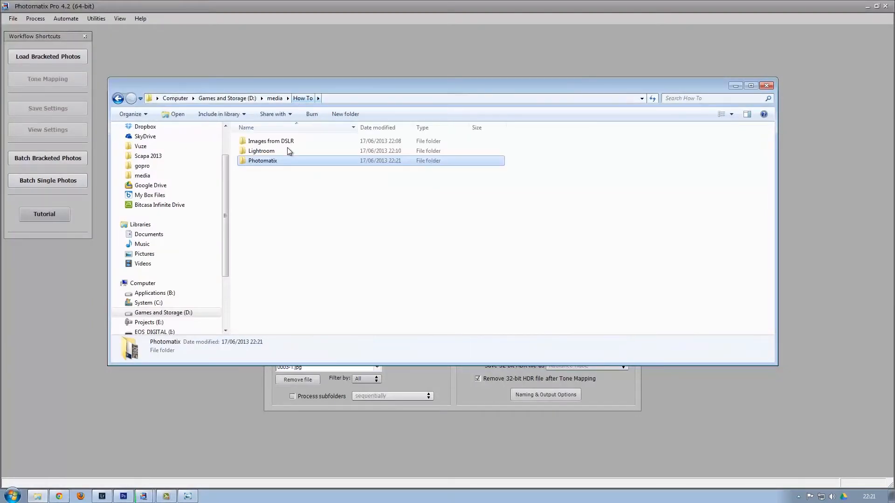
{"action": "double_click", "coordinate": [275, 142]}
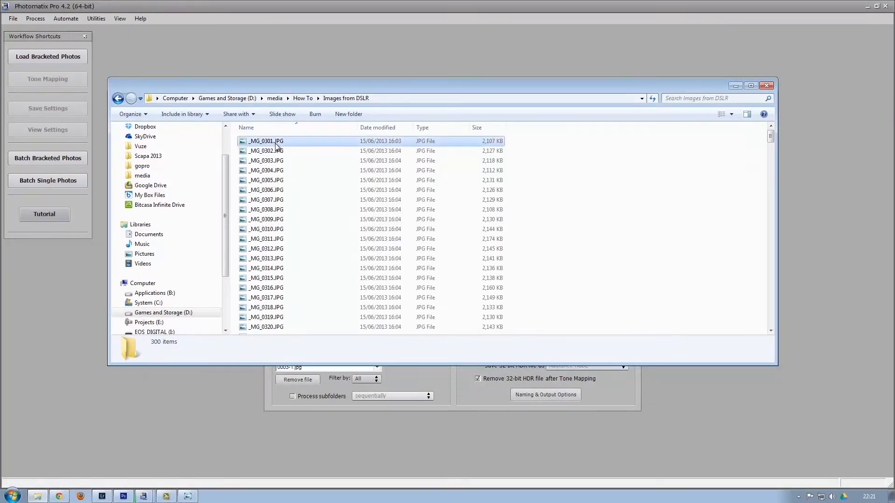
{"action": "double_click", "coordinate": [275, 143]}
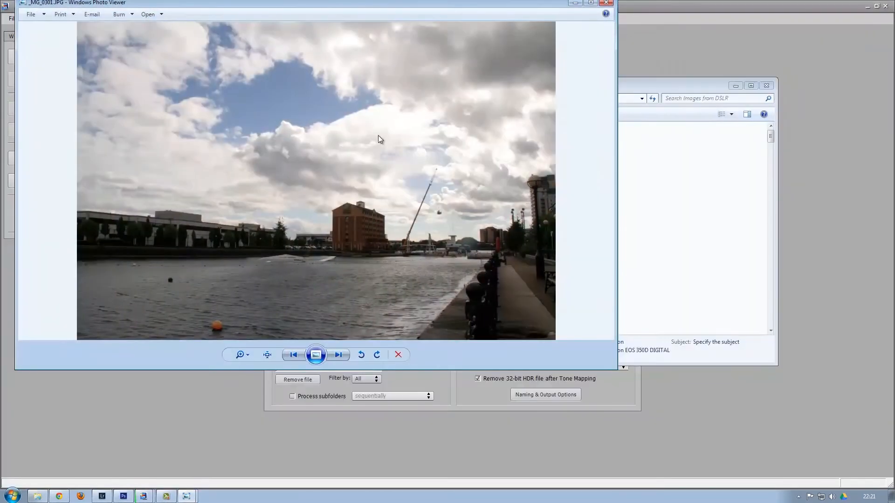
{"action": "key", "text": "super+Up"}
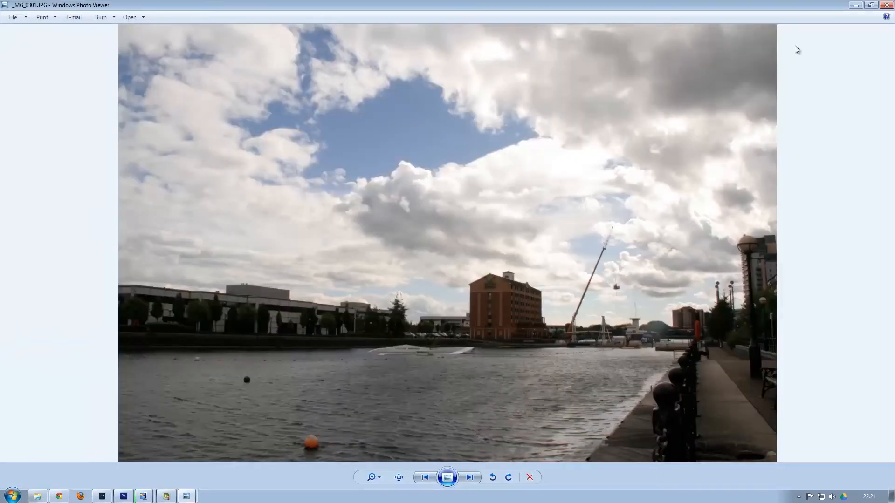
{"action": "left_click", "coordinate": [886, 5]}
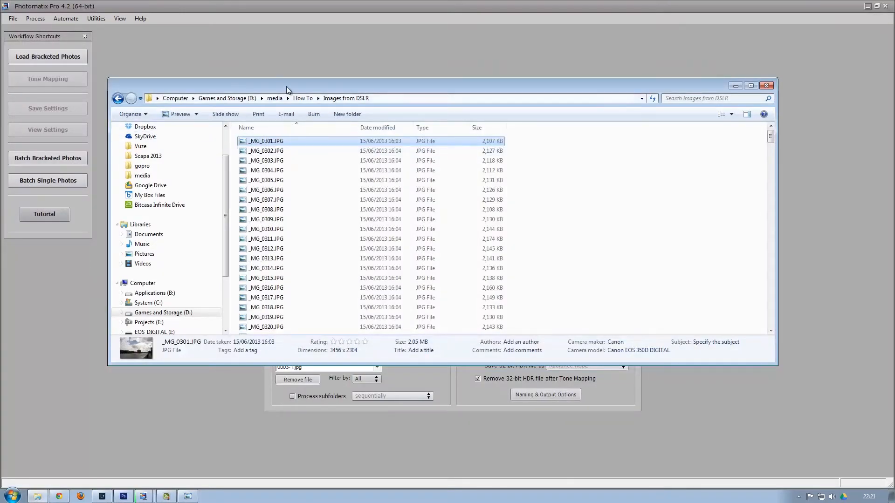
Step through the bracketed exposures 0001-1 to 0001-3 in Lightroom\normal, then return to How To.
{"action": "left_click", "coordinate": [306, 100]}
{"action": "double_click", "coordinate": [275, 152]}
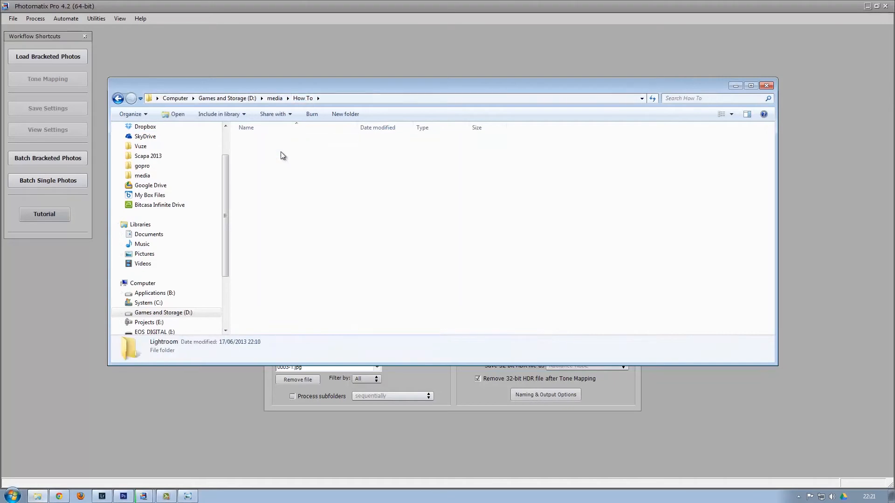
{"action": "double_click", "coordinate": [270, 144]}
{"action": "double_click", "coordinate": [274, 145]}
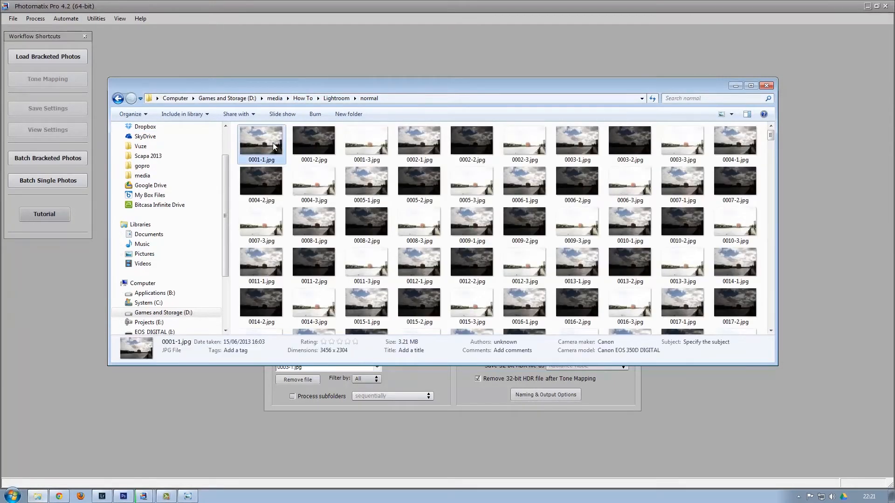
{"action": "key", "text": "Right"}
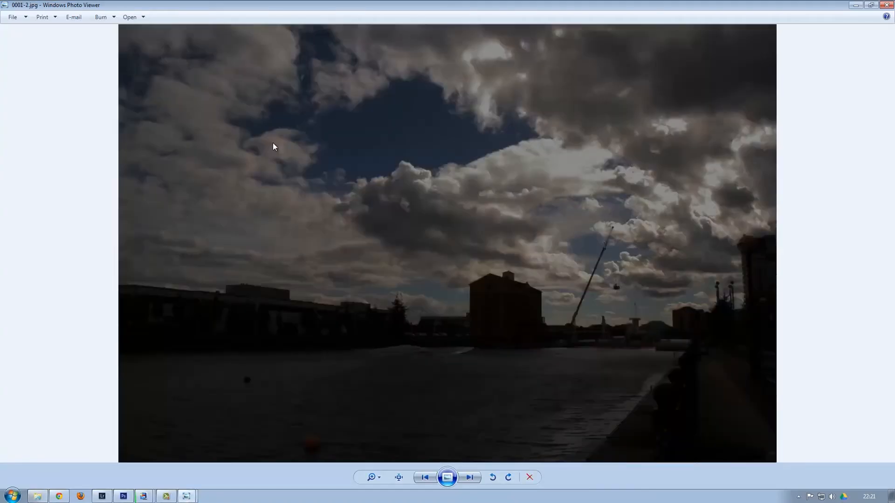
{"action": "key", "text": "Right"}
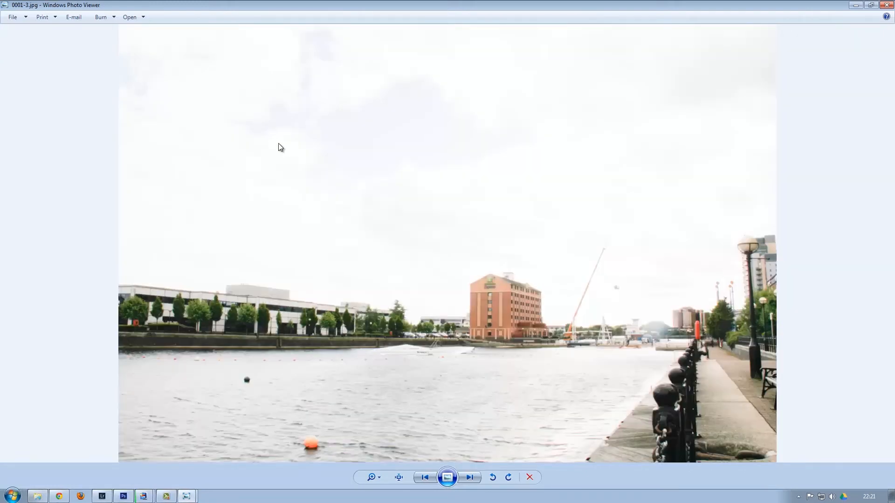
{"action": "left_click", "coordinate": [886, 4]}
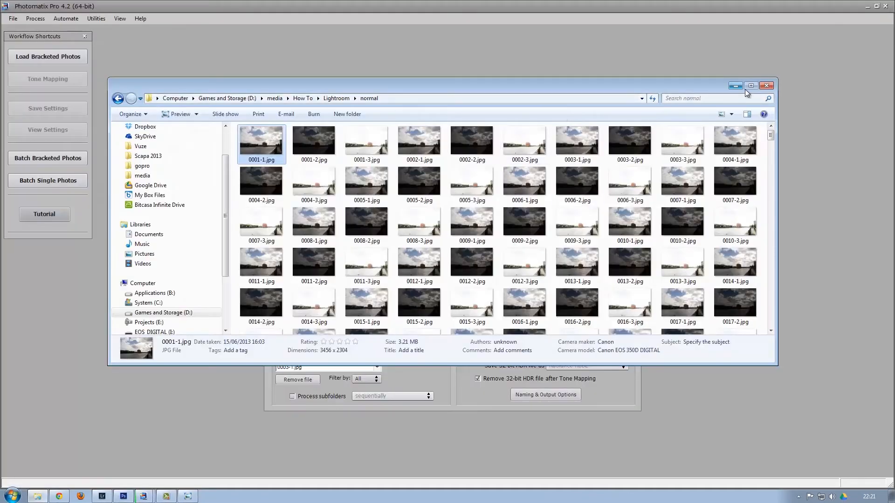
{"action": "left_click", "coordinate": [303, 99]}
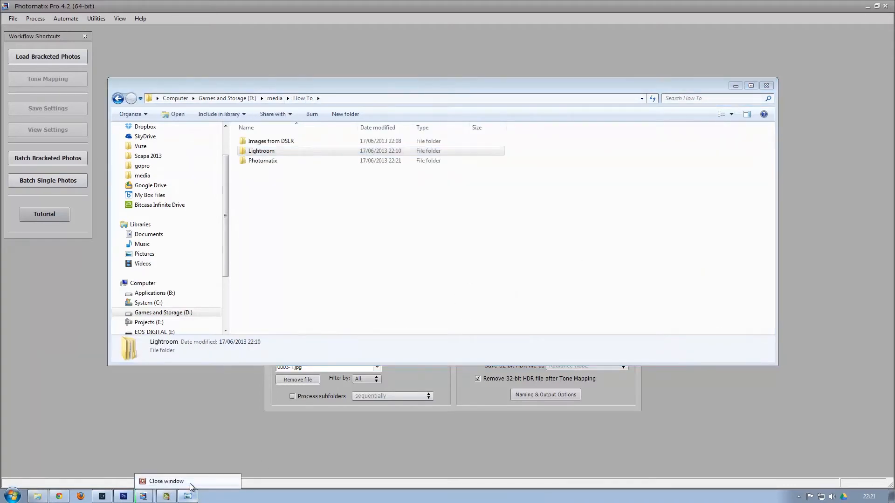
{"action": "left_click", "coordinate": [168, 481]}
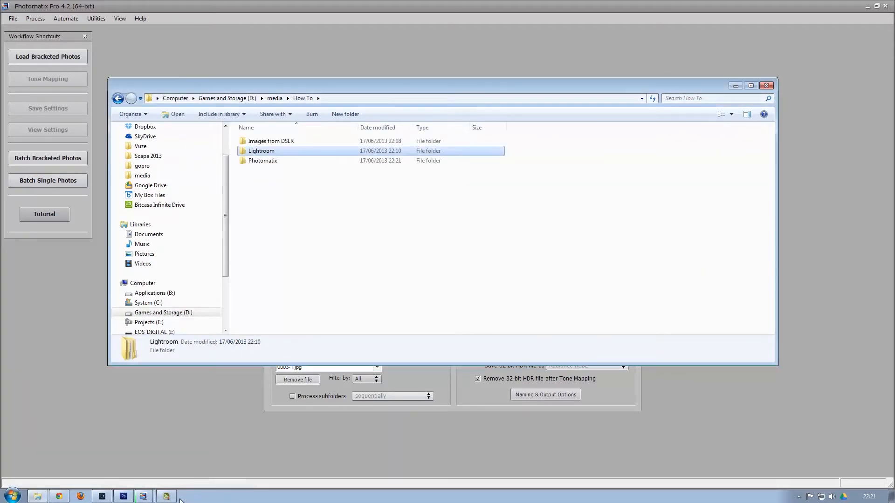
Minimize Explorer and let Photomatix finish with 'Batch successfully completed'.
{"action": "left_click", "coordinate": [734, 87]}
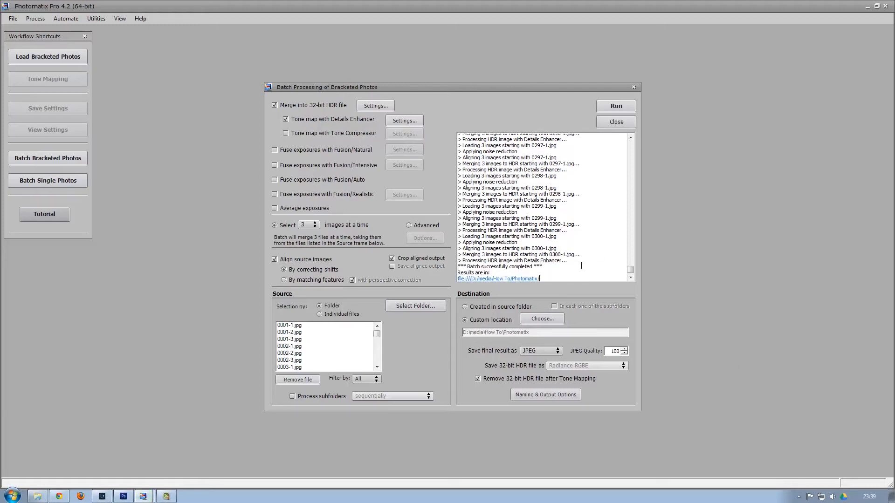
Open the Photomatix folder and scroll through its 300 HDR JPGs and DetailsEnhancer.xmp.
{"action": "left_click", "coordinate": [38, 496]}
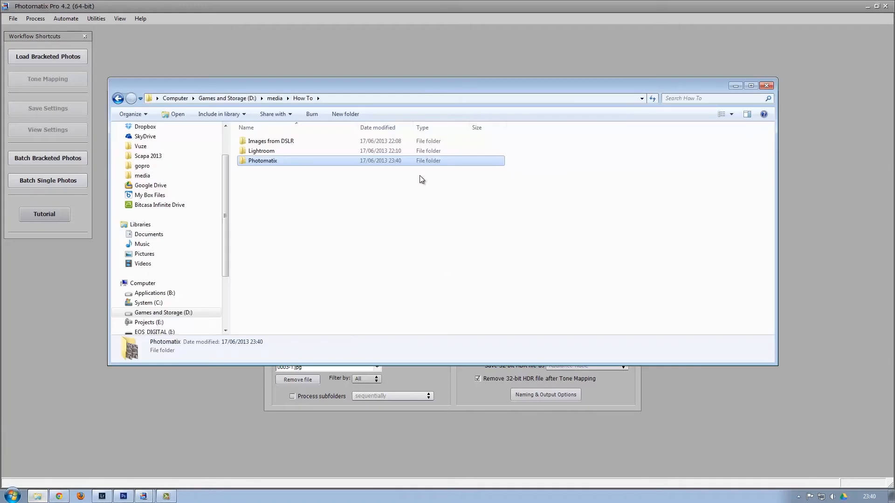
{"action": "double_click", "coordinate": [259, 162]}
{"action": "scroll", "coordinate": [483, 215], "scroll_direction": "down", "scroll_amount": 10}
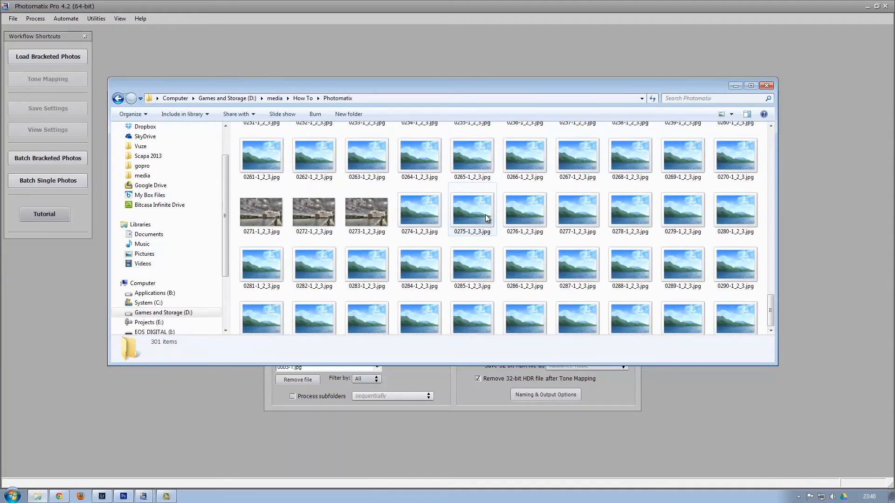
{"action": "scroll", "coordinate": [486, 217], "scroll_direction": "down", "scroll_amount": 3}
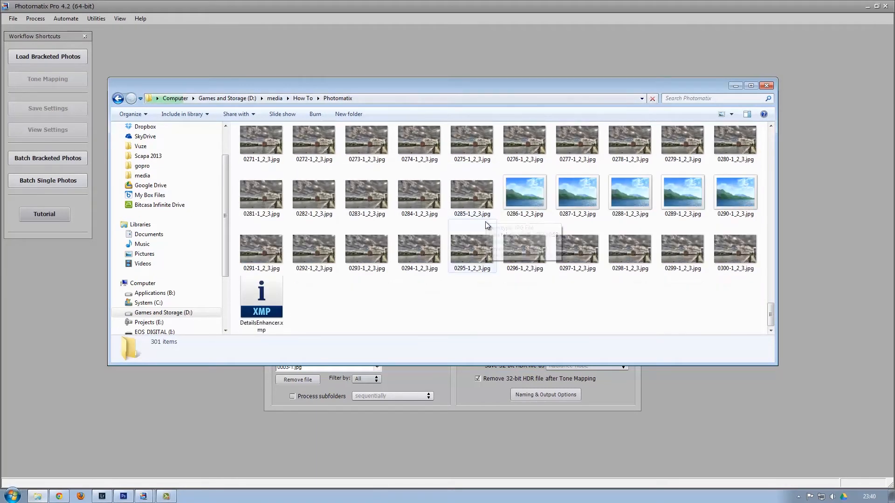
{"action": "left_click", "coordinate": [104, 496]}
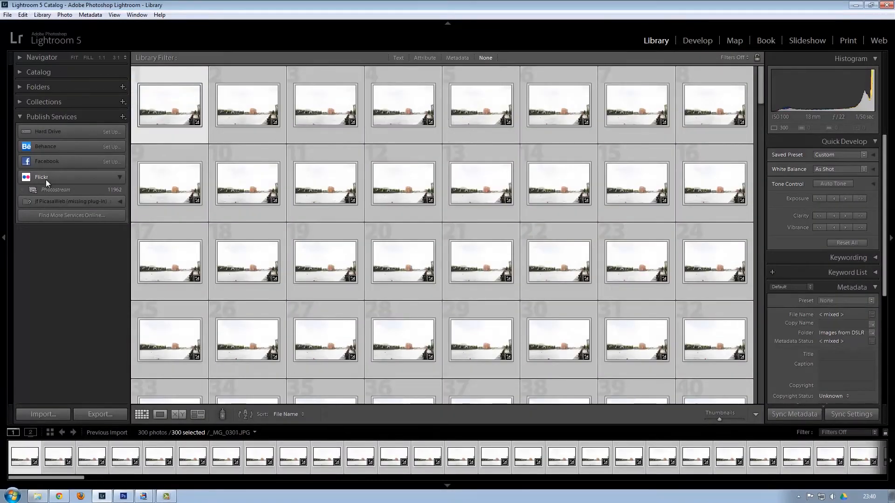
Import the 300 HDR images from D:\media\How To\Photomatix and sort them by File Name.
{"action": "key", "text": "ctrl+shift+i"}
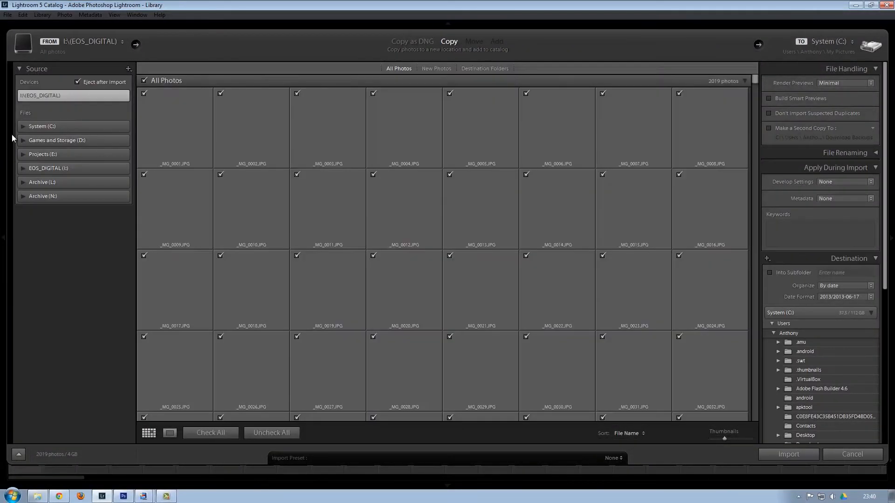
{"action": "left_click", "coordinate": [23, 139]}
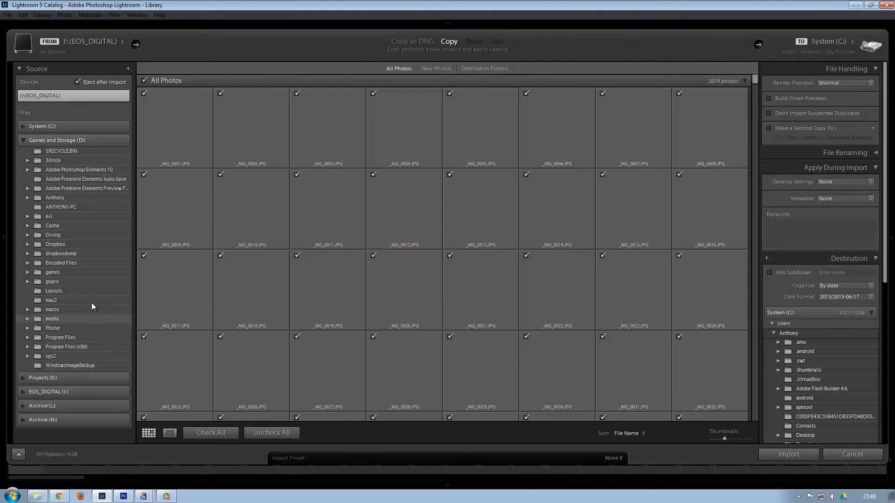
{"action": "left_click", "coordinate": [28, 319]}
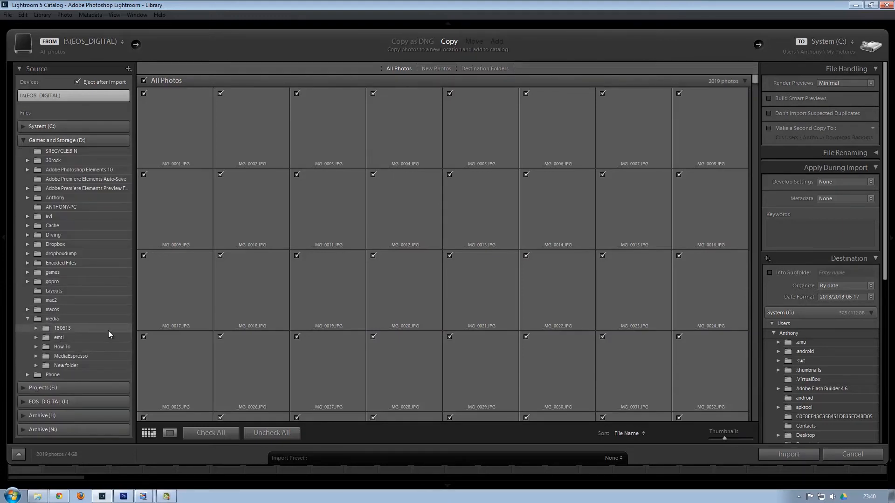
{"action": "left_click", "coordinate": [60, 348]}
{"action": "left_click", "coordinate": [37, 347]}
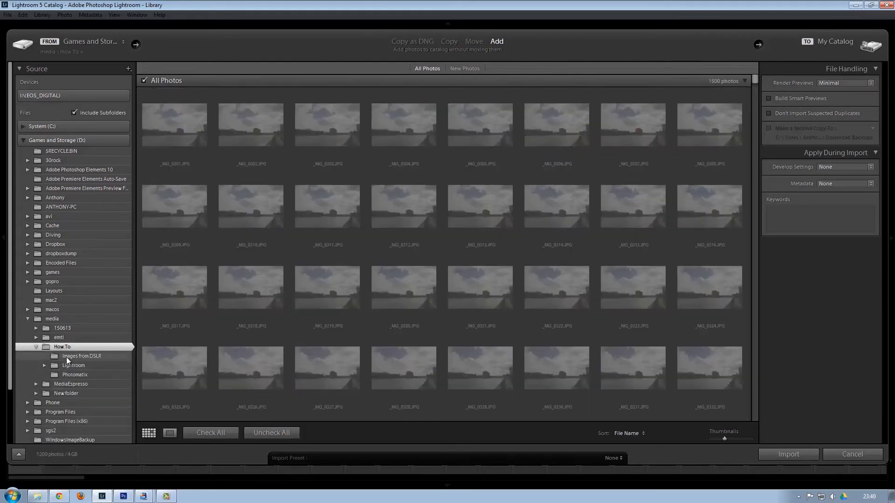
{"action": "left_click", "coordinate": [71, 375]}
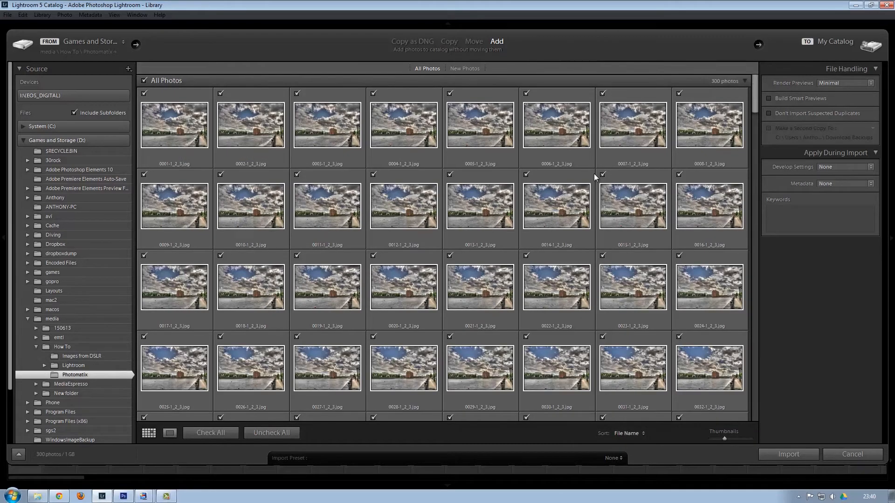
{"action": "left_click", "coordinate": [781, 454]}
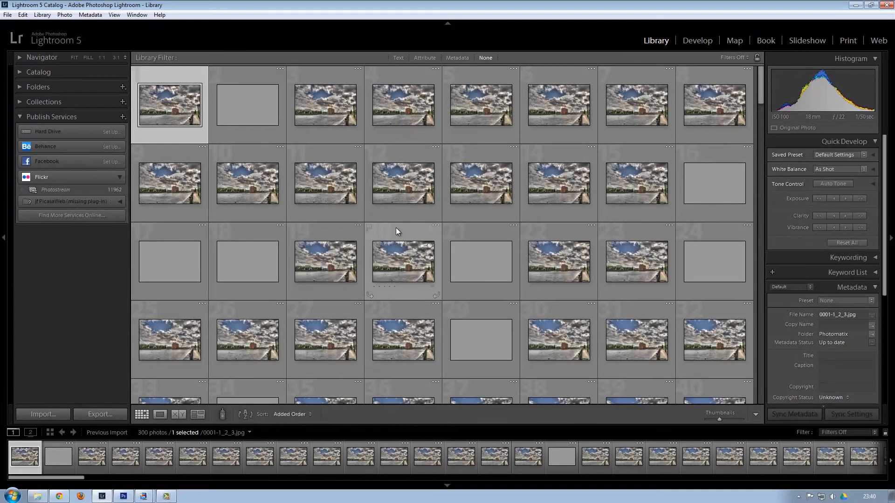
{"action": "left_click", "coordinate": [309, 414]}
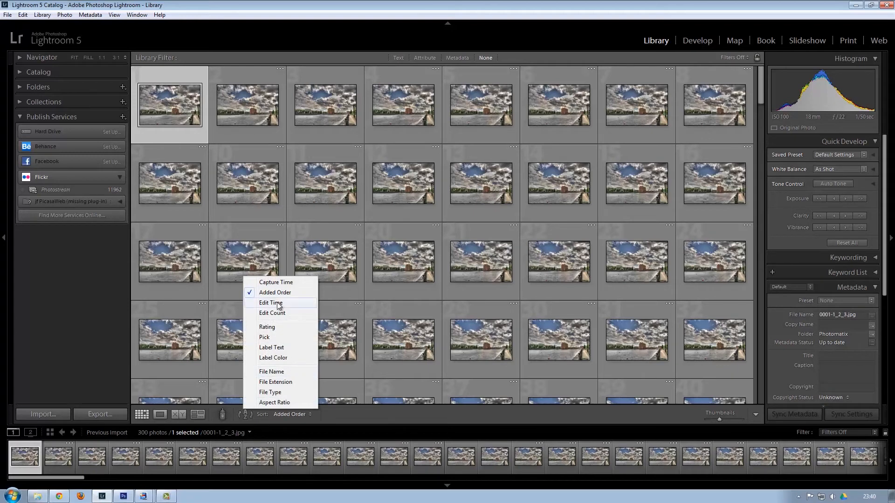
{"action": "left_click", "coordinate": [281, 373]}
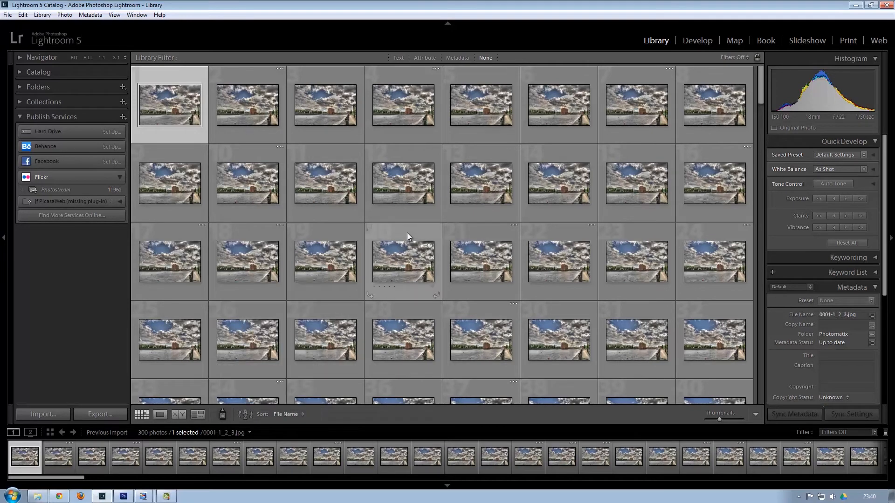
Set the export destination to a new folder hdr inside Lightroom.
{"action": "left_click", "coordinate": [94, 415]}
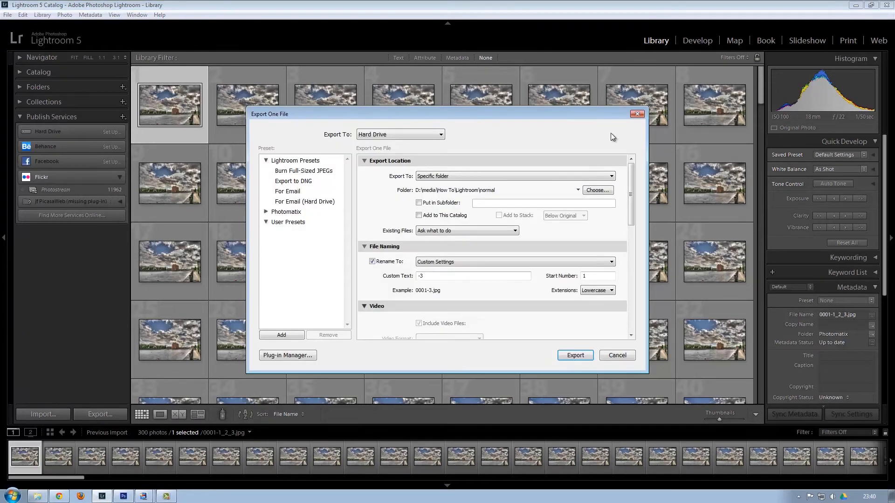
{"action": "left_click", "coordinate": [611, 192]}
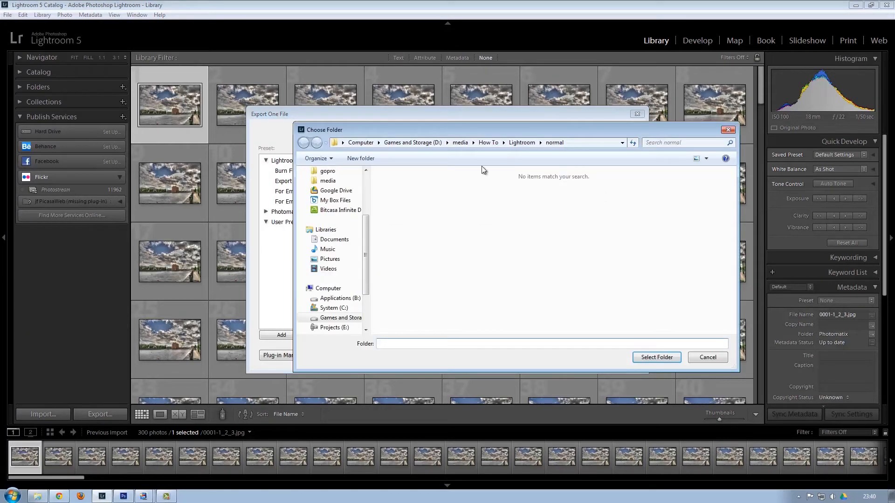
{"action": "left_click", "coordinate": [530, 144]}
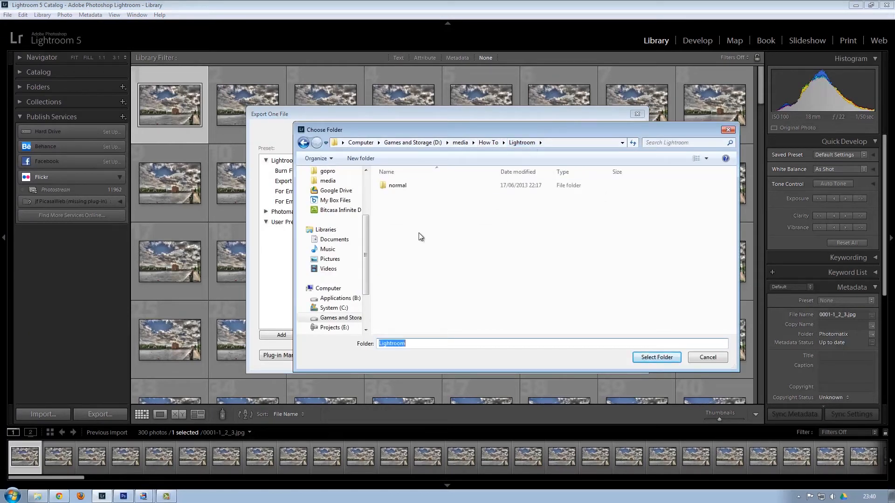
{"action": "right_click", "coordinate": [418, 234]}
{"action": "mouse_move", "coordinate": [460, 347]}
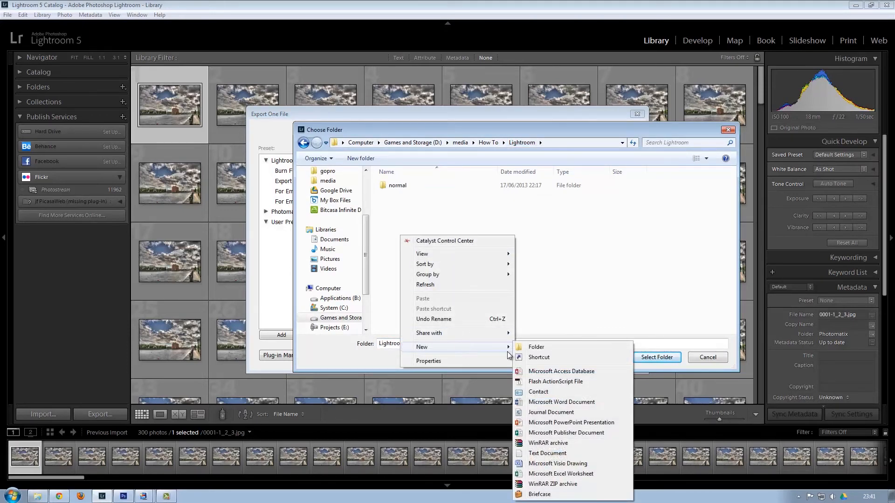
{"action": "left_click", "coordinate": [561, 349]}
{"action": "type", "text": "hdr"}
{"action": "key", "text": "Return"}
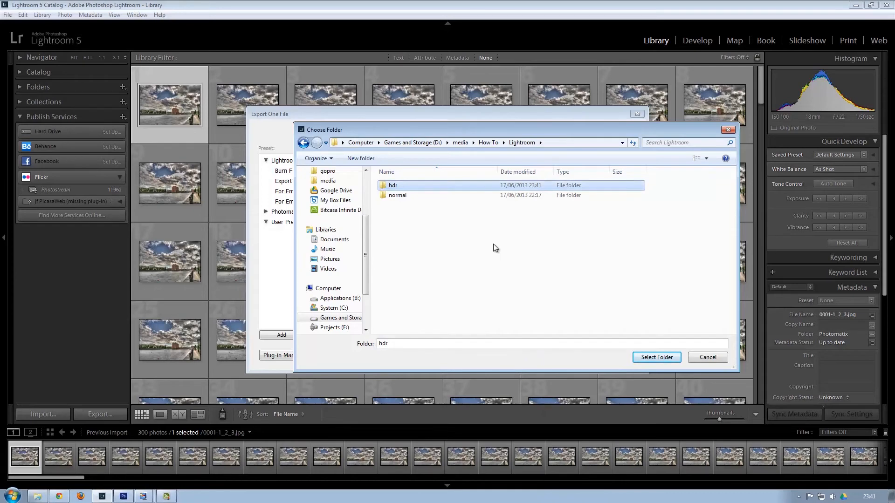
{"action": "double_click", "coordinate": [424, 186]}
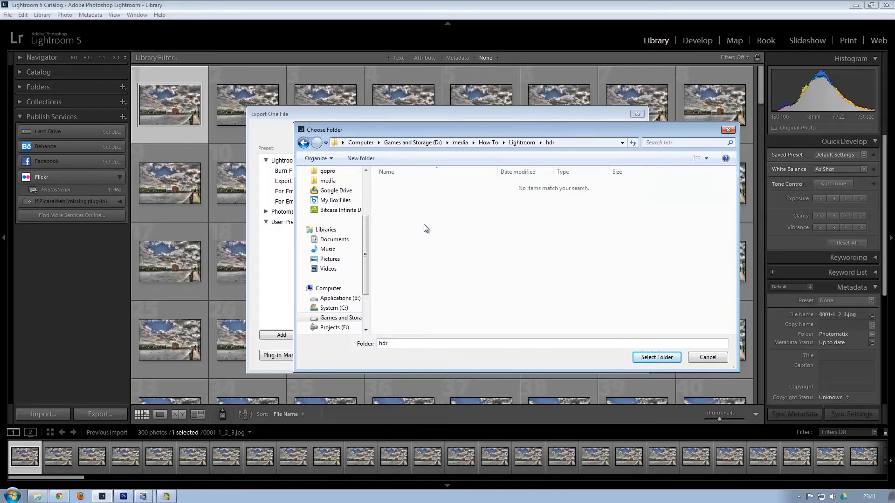
{"action": "left_click", "coordinate": [652, 358]}
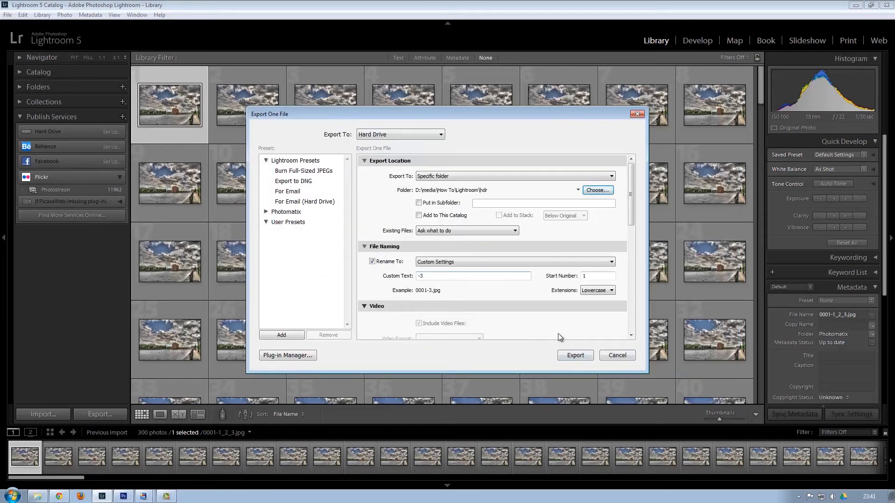
Rename exports with only the Sequence # (0001) token and test-export one photo as 0001.jpg.
{"action": "left_click", "coordinate": [462, 262]}
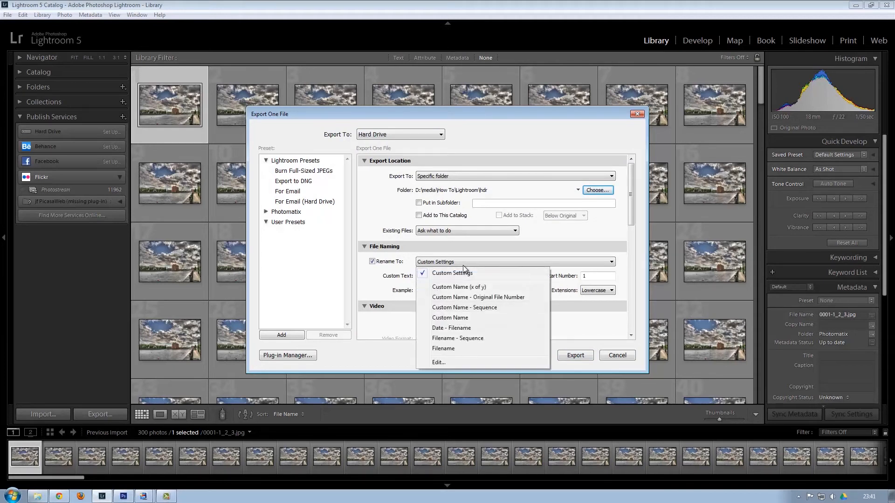
{"action": "left_click", "coordinate": [439, 363]}
{"action": "left_click_drag", "start_coordinate": [452, 159], "coordinate": [345, 162]}
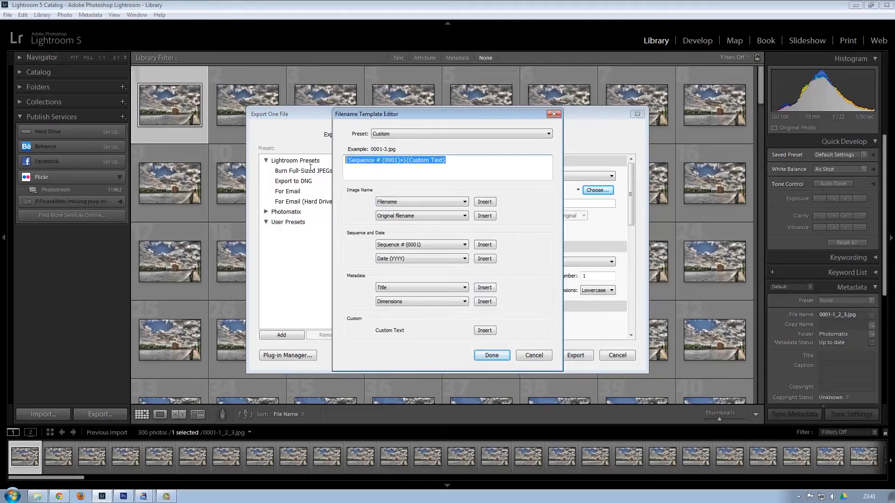
{"action": "key", "text": "BackSpace"}
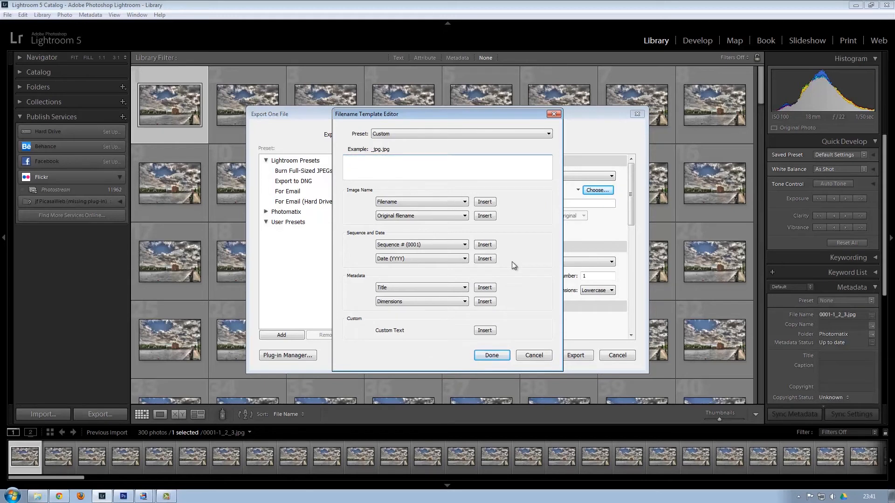
{"action": "left_click", "coordinate": [485, 246]}
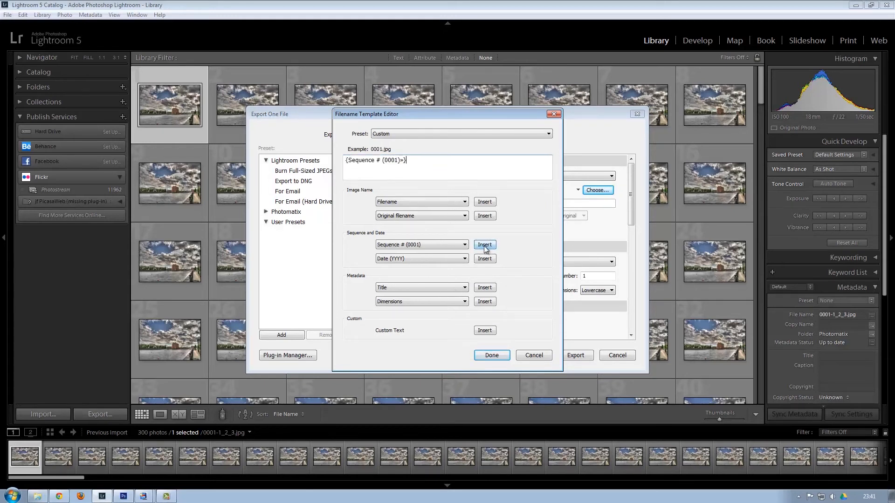
{"action": "left_click", "coordinate": [502, 357]}
{"action": "left_click", "coordinate": [566, 355]}
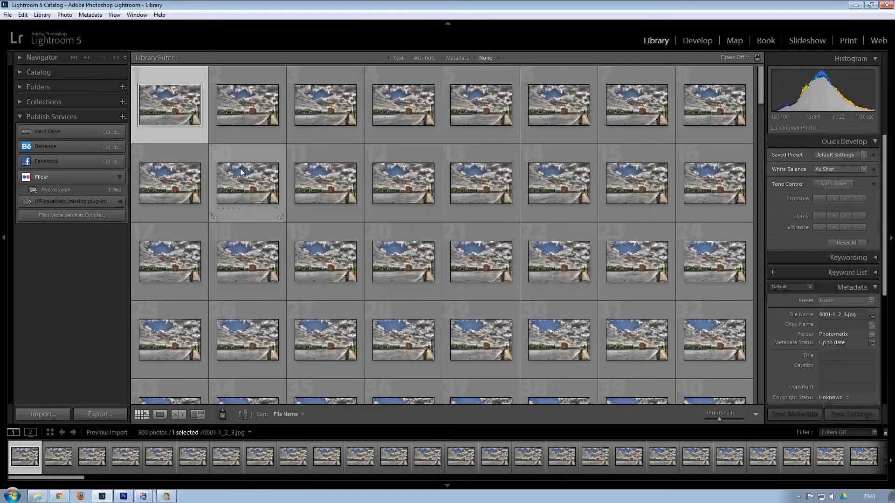
{"action": "key", "text": "ctrl+a"}
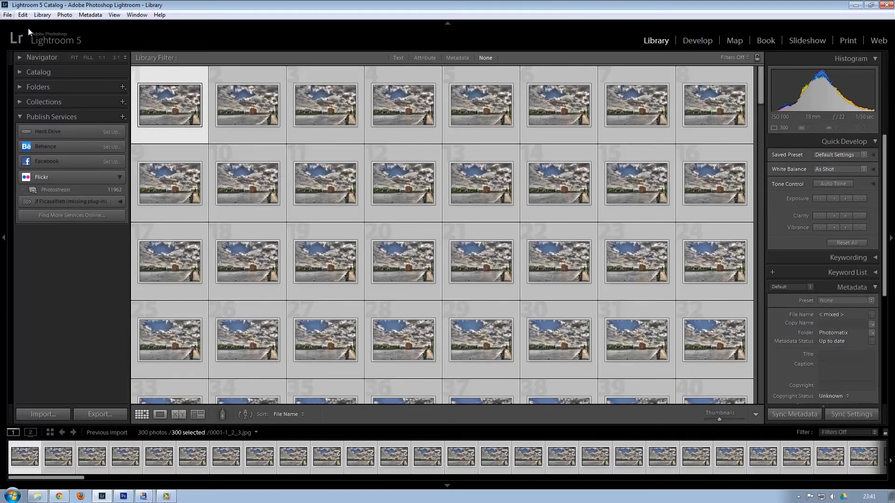
Export all 300 photos to the hdr folder, overwriting the existing 0001.jpg.
{"action": "left_click", "coordinate": [100, 415]}
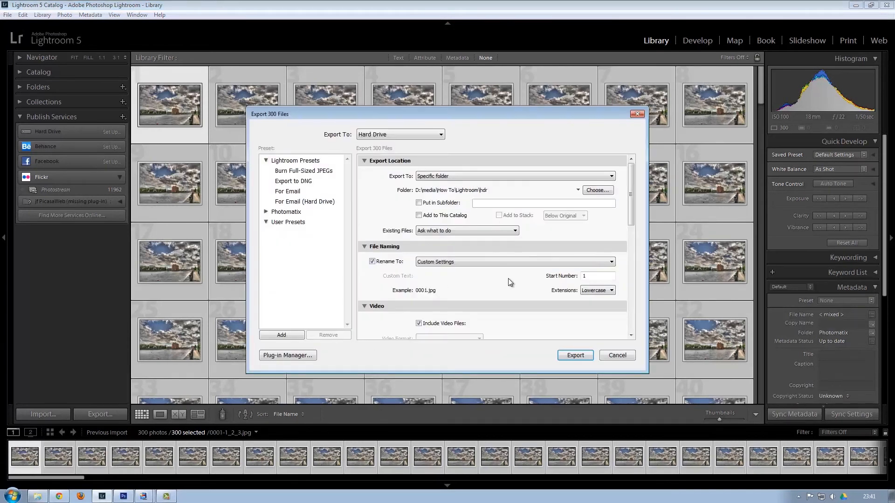
{"action": "left_click", "coordinate": [575, 355]}
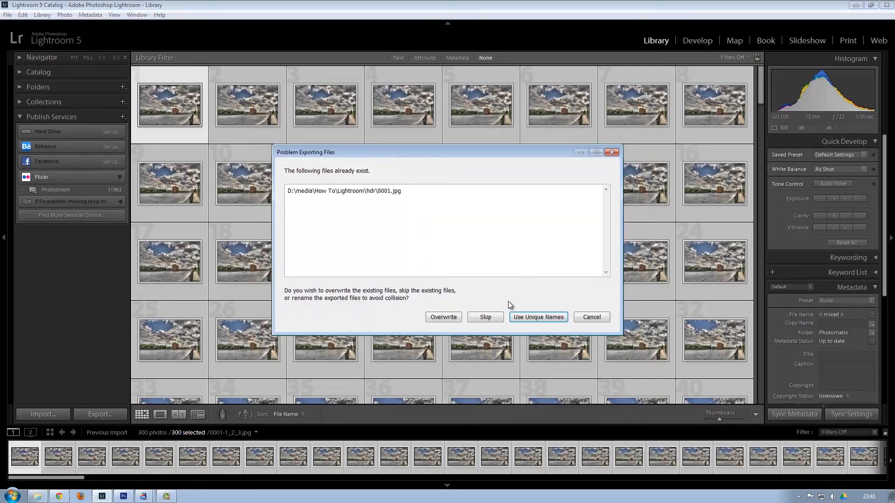
{"action": "left_click", "coordinate": [443, 317]}
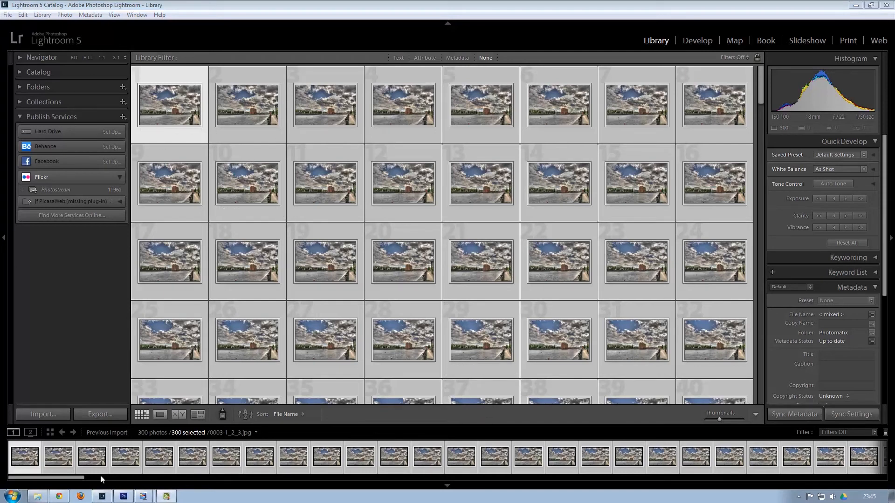
Browse to How To\Lightroom\hdr and check the exported JPEGs 0001.jpg through 0300.jpg.
{"action": "left_click", "coordinate": [38, 496]}
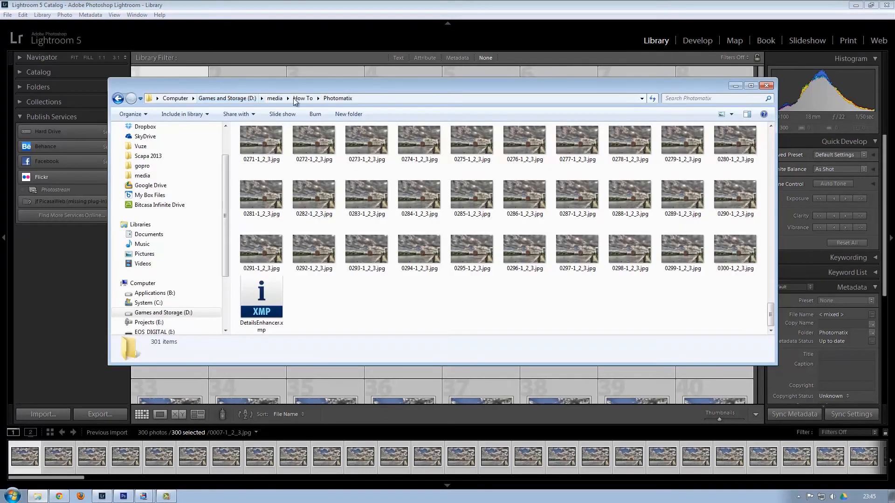
{"action": "left_click", "coordinate": [310, 100]}
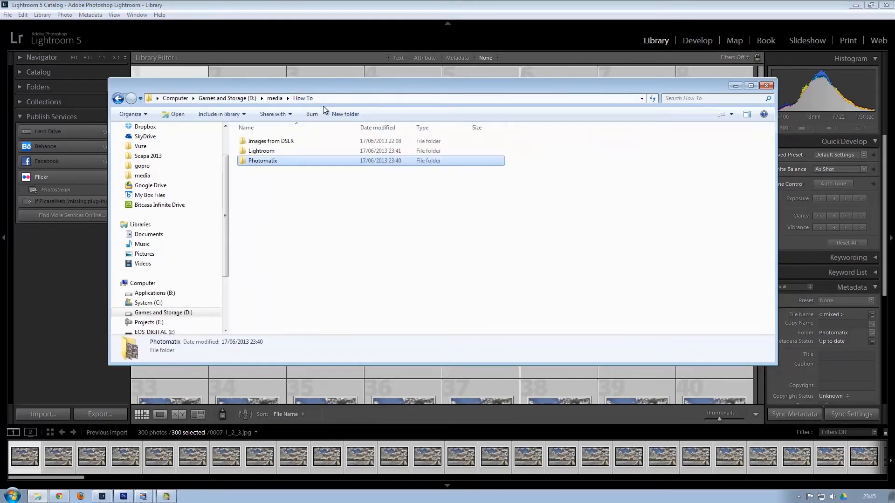
{"action": "double_click", "coordinate": [268, 152]}
{"action": "double_click", "coordinate": [263, 139]}
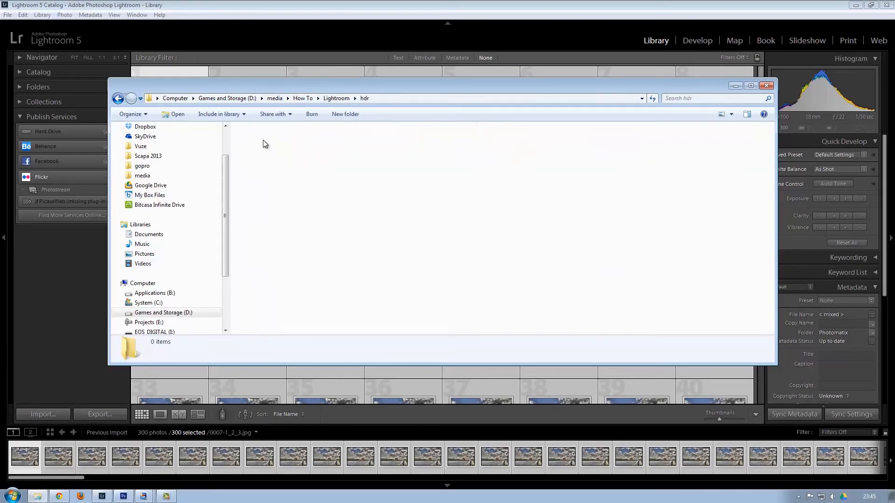
{"action": "scroll", "coordinate": [319, 236], "scroll_direction": "down", "scroll_amount": 20}
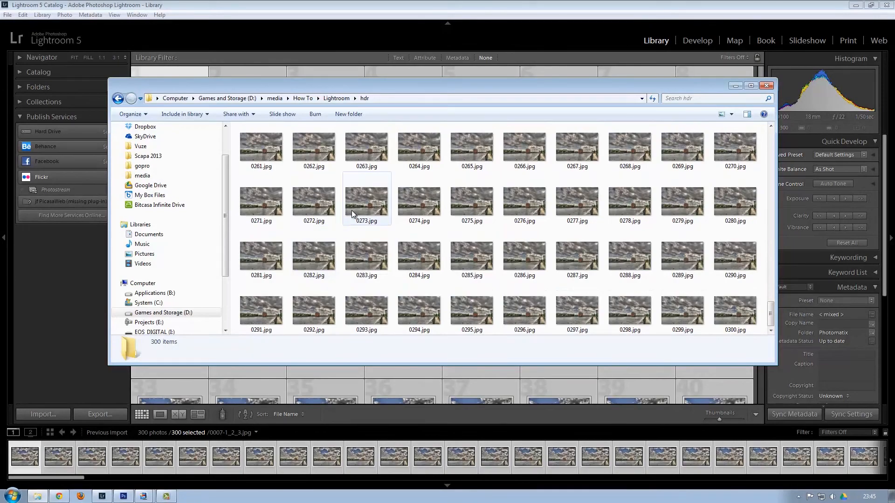
{"action": "scroll", "coordinate": [352, 212], "scroll_direction": "up", "scroll_amount": 20}
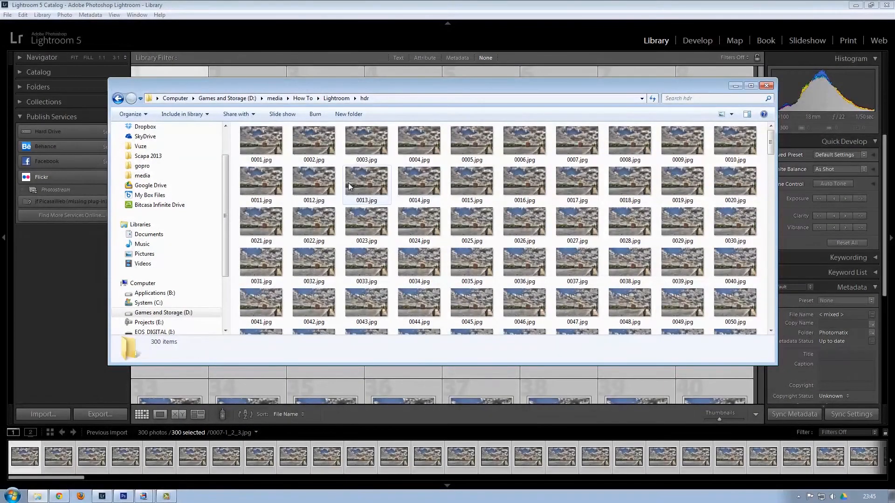
{"action": "scroll", "coordinate": [364, 189], "scroll_direction": "down", "scroll_amount": 10}
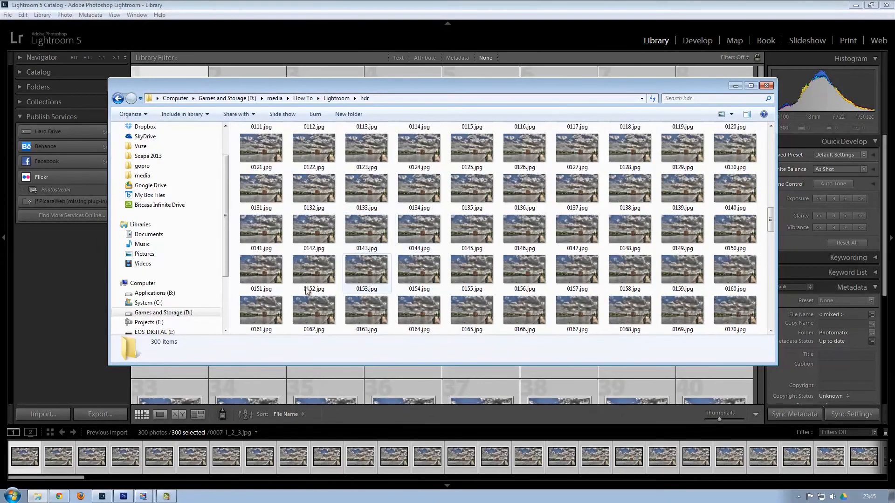
{"action": "left_click", "coordinate": [124, 497]}
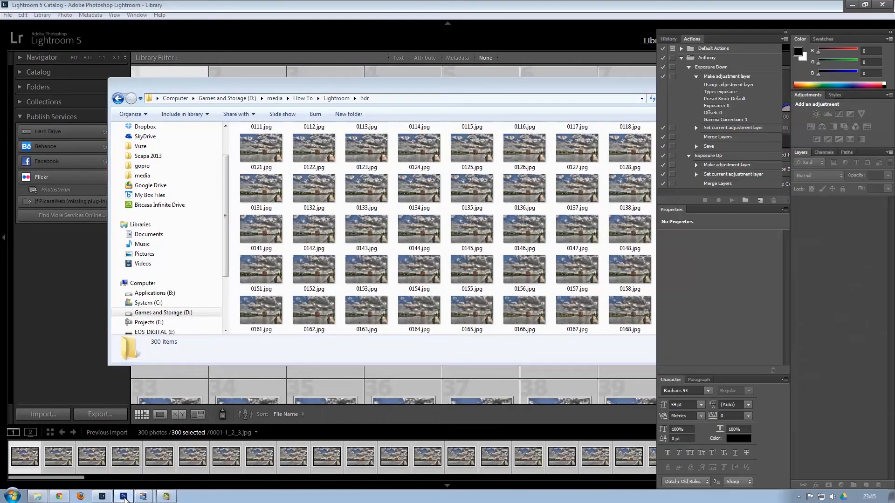
Create a new Film & Video HDTV 1080p/29.97 (1920×1080) document and add a video timeline.
{"action": "left_click", "coordinate": [26, 7]}
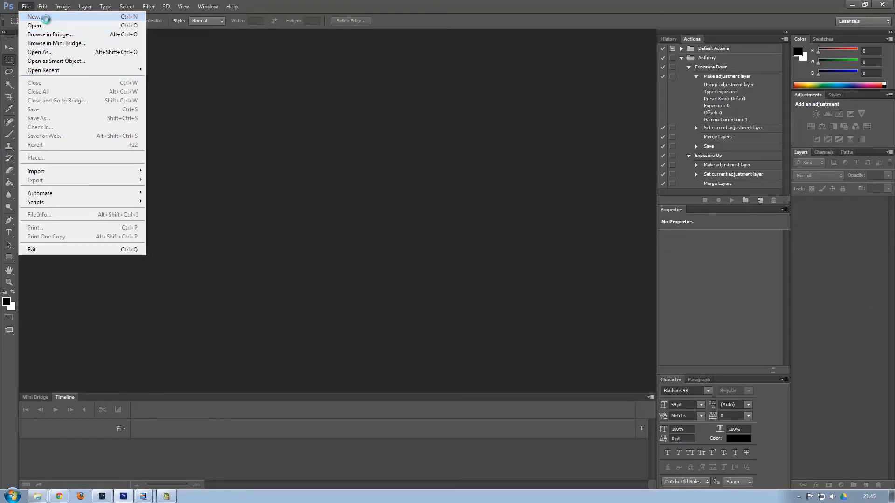
{"action": "left_click", "coordinate": [46, 17]}
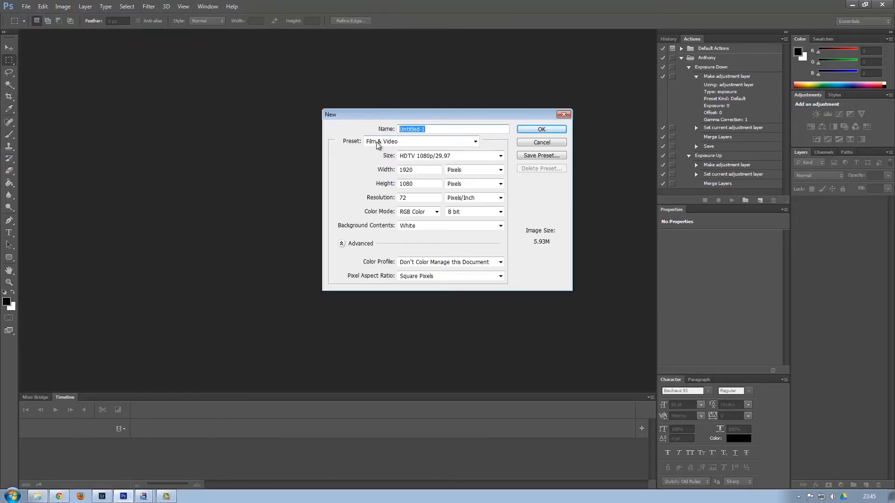
{"action": "left_click", "coordinate": [476, 142]}
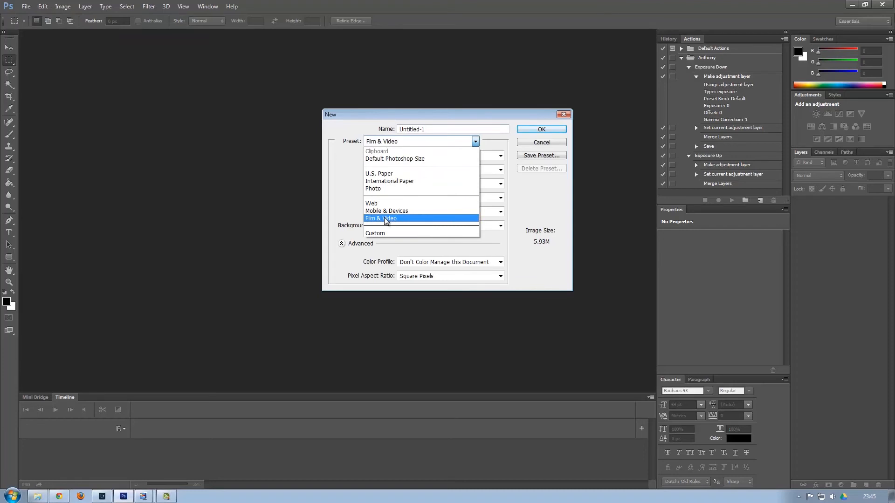
{"action": "left_click", "coordinate": [461, 152]}
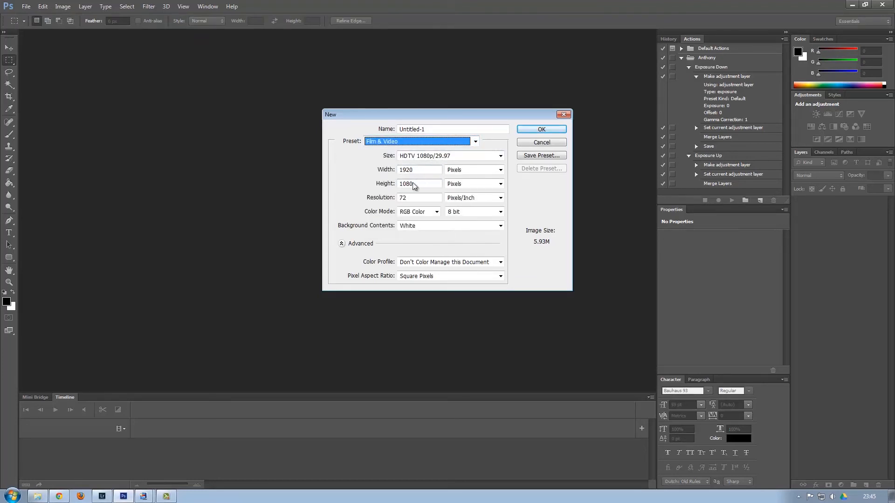
{"action": "left_click", "coordinate": [537, 131]}
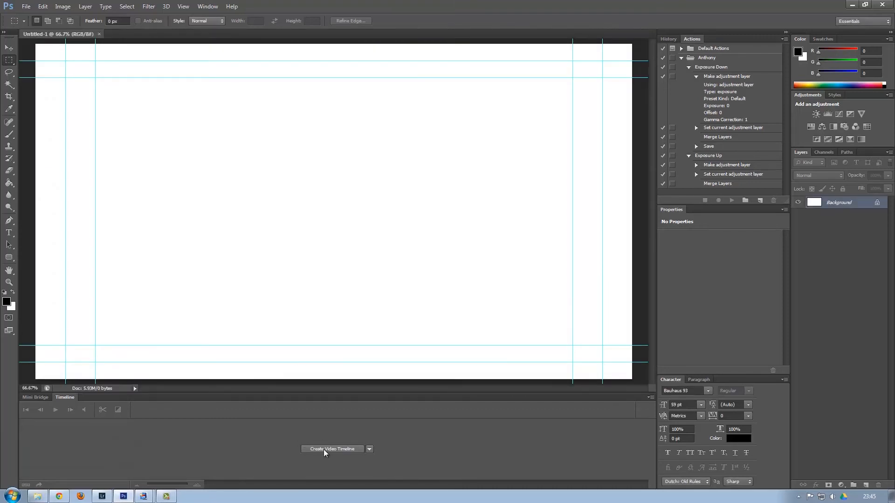
{"action": "left_click", "coordinate": [325, 450]}
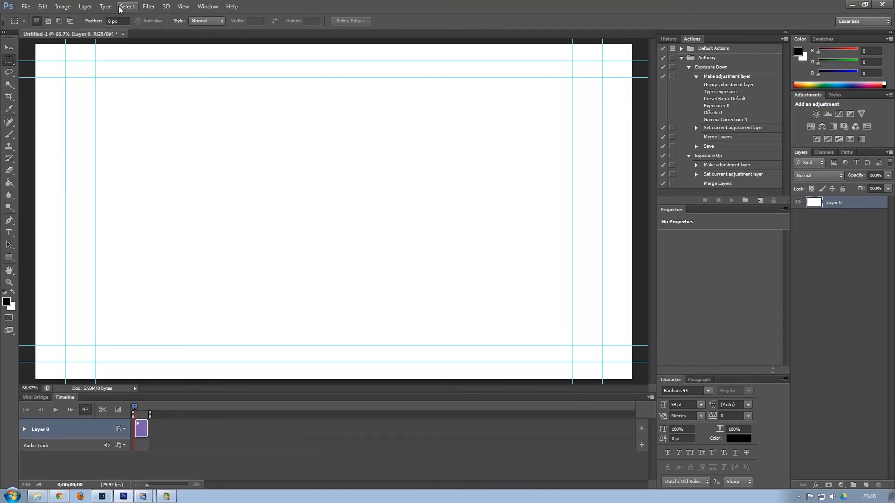
Start a new video layer from file and browse up to the Games and Storage drive.
{"action": "left_click", "coordinate": [84, 7]}
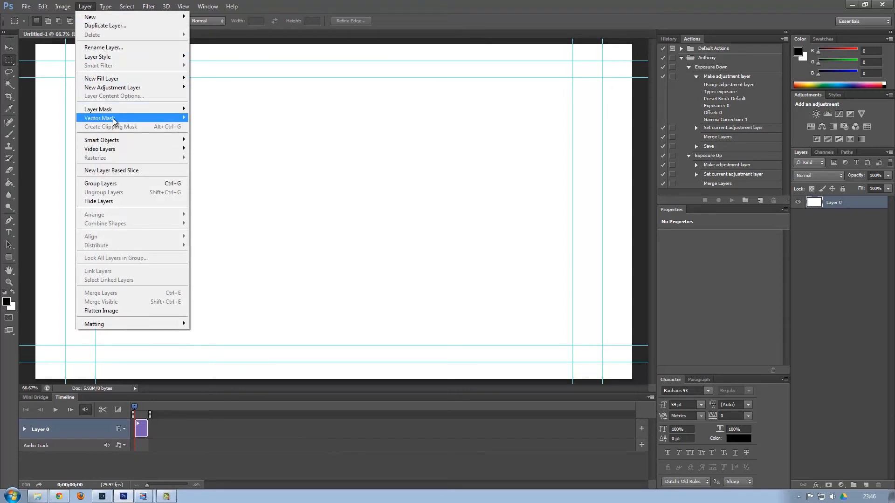
{"action": "mouse_move", "coordinate": [111, 18]}
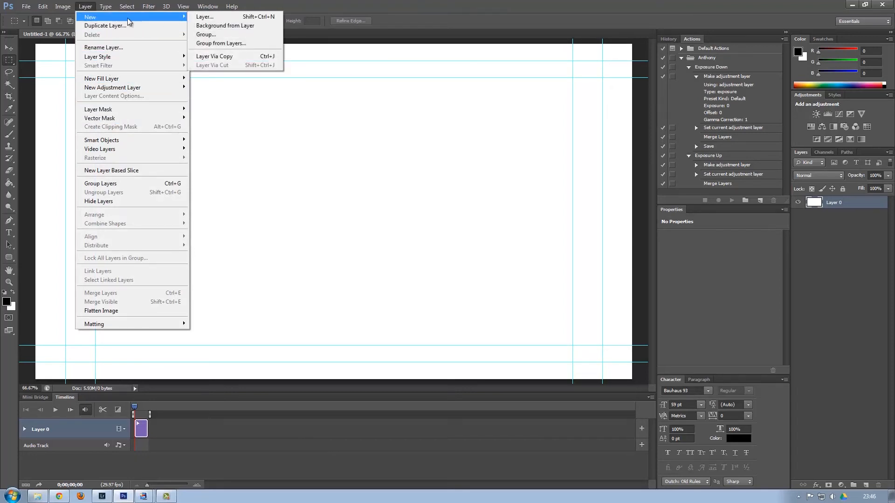
{"action": "mouse_move", "coordinate": [110, 149]}
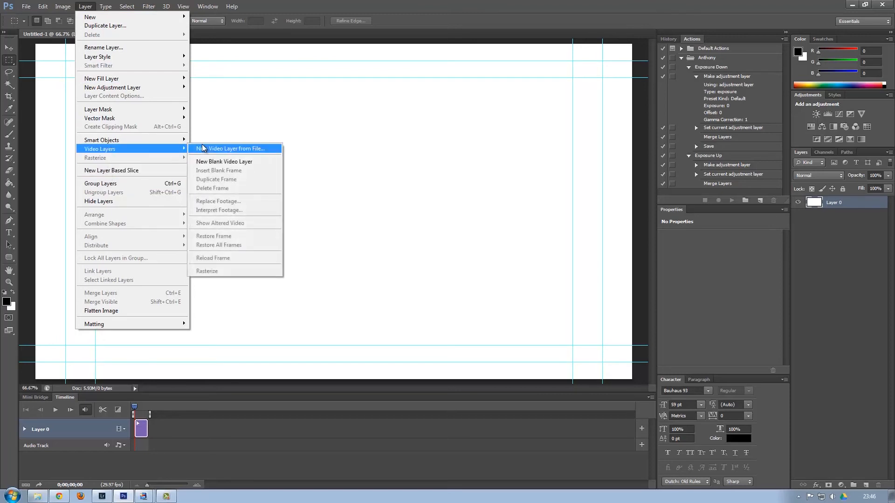
{"action": "left_click", "coordinate": [224, 147]}
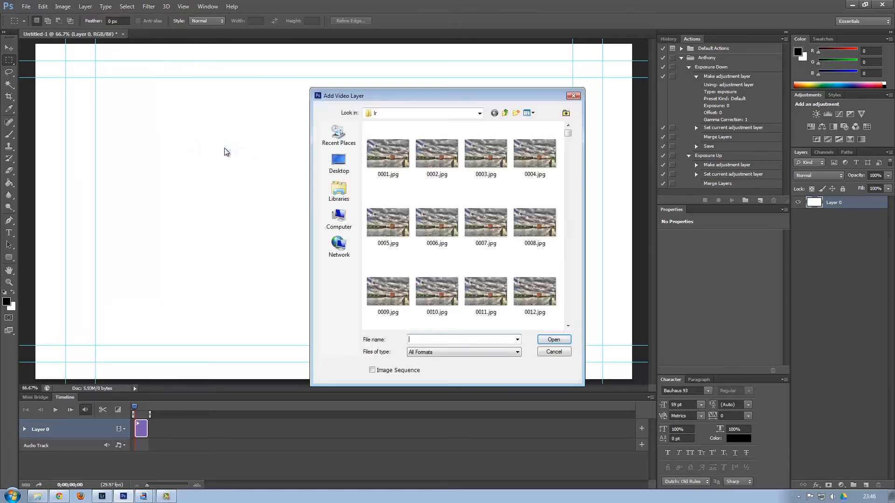
{"action": "left_click", "coordinate": [506, 113]}
{"action": "left_click", "coordinate": [506, 113]}
{"action": "left_click", "coordinate": [506, 113]}
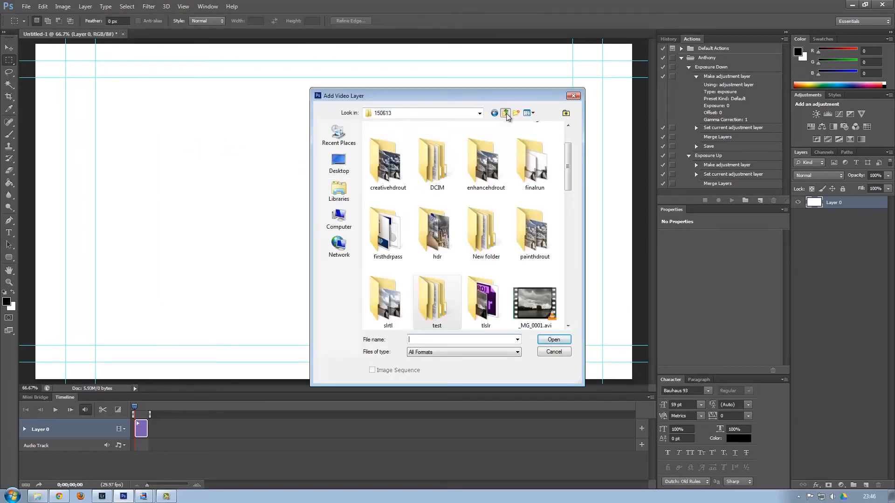
{"action": "left_click", "coordinate": [506, 113]}
{"action": "left_click", "coordinate": [506, 113]}
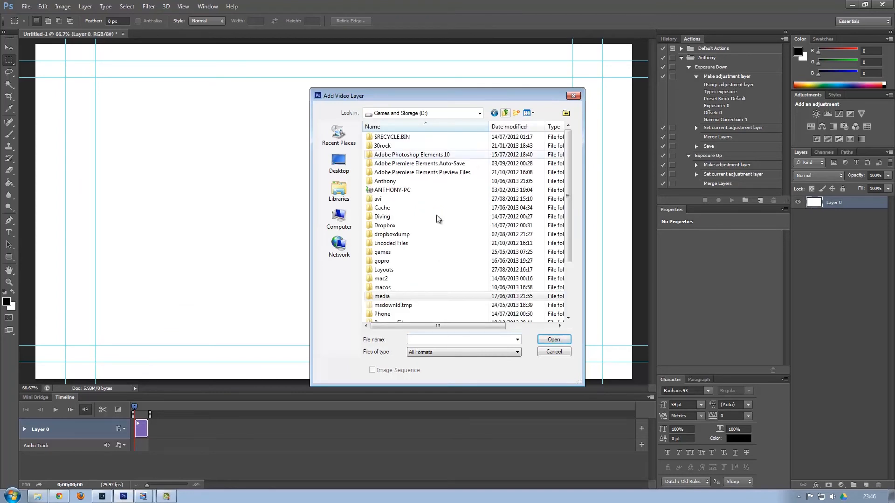
Load 0001.jpg from media\How To\Lightroom\hdr as an image-sequence video layer.
{"action": "double_click", "coordinate": [387, 297]}
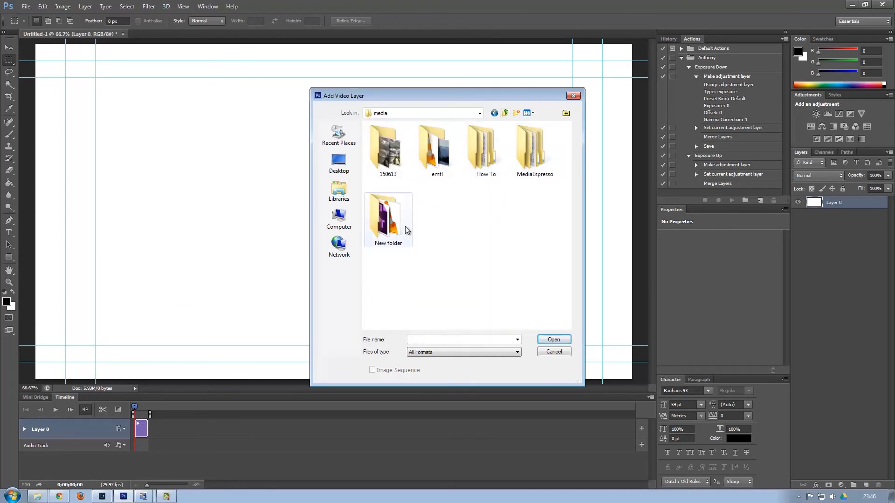
{"action": "double_click", "coordinate": [386, 217]}
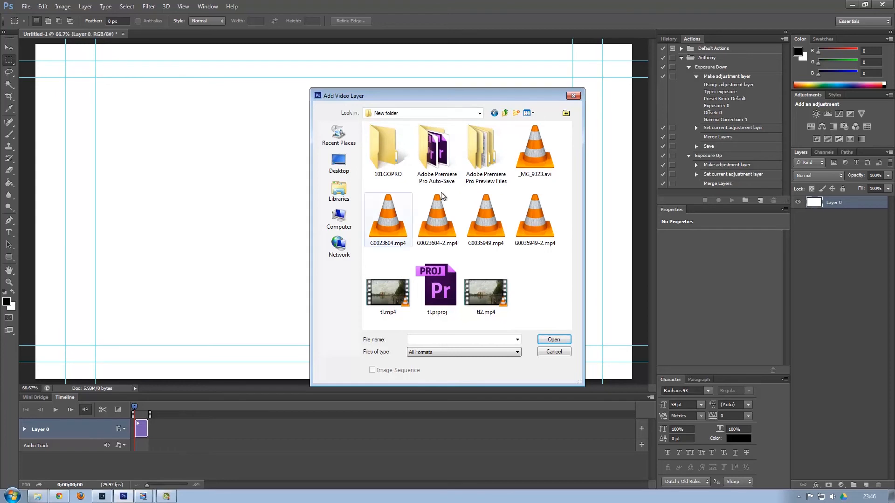
{"action": "left_click", "coordinate": [502, 114]}
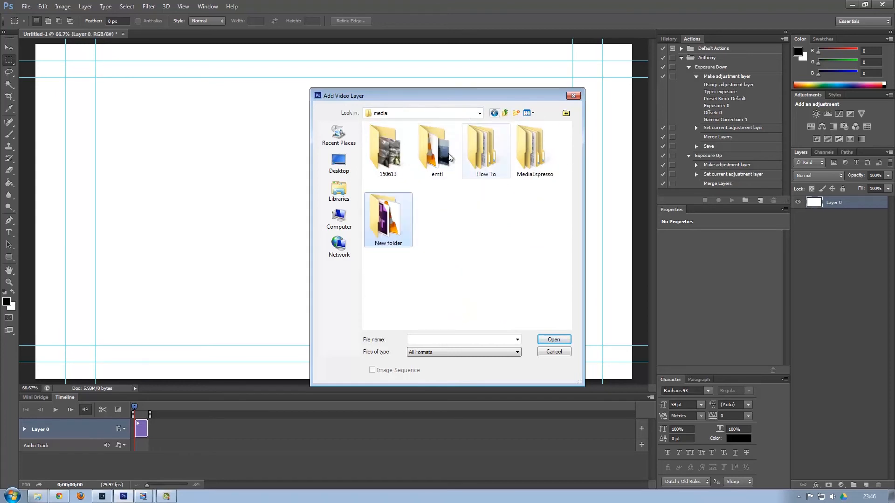
{"action": "double_click", "coordinate": [491, 157]}
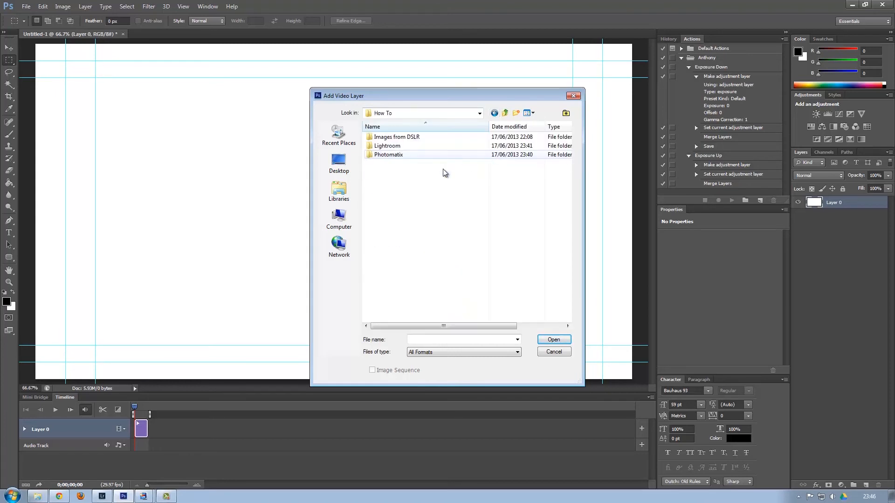
{"action": "double_click", "coordinate": [395, 147]}
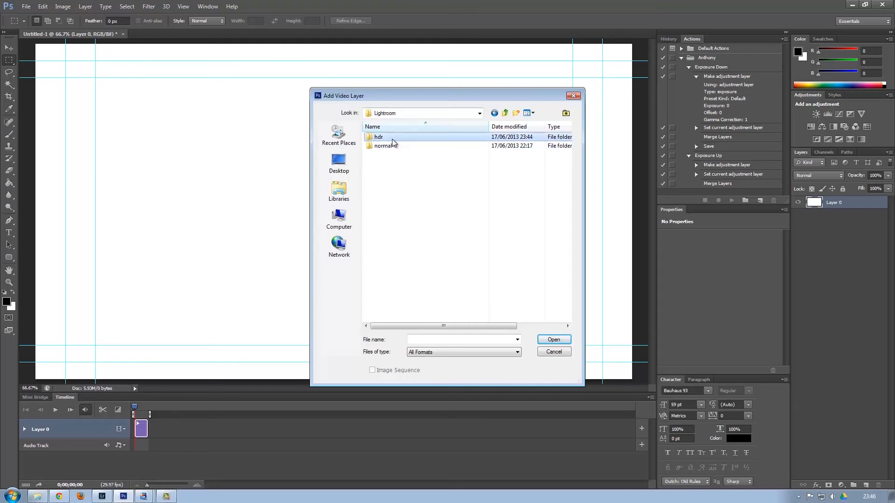
{"action": "left_click", "coordinate": [379, 139]}
{"action": "double_click", "coordinate": [379, 138]}
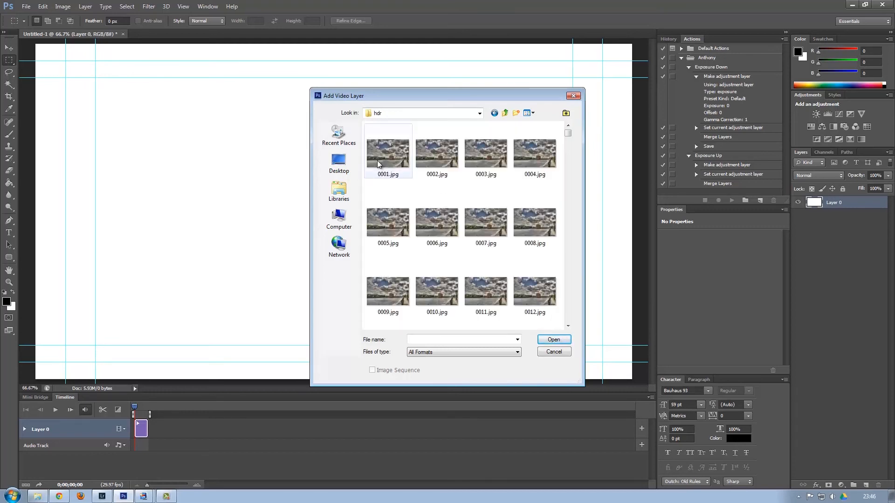
{"action": "left_click", "coordinate": [377, 160]}
{"action": "left_click", "coordinate": [553, 339]}
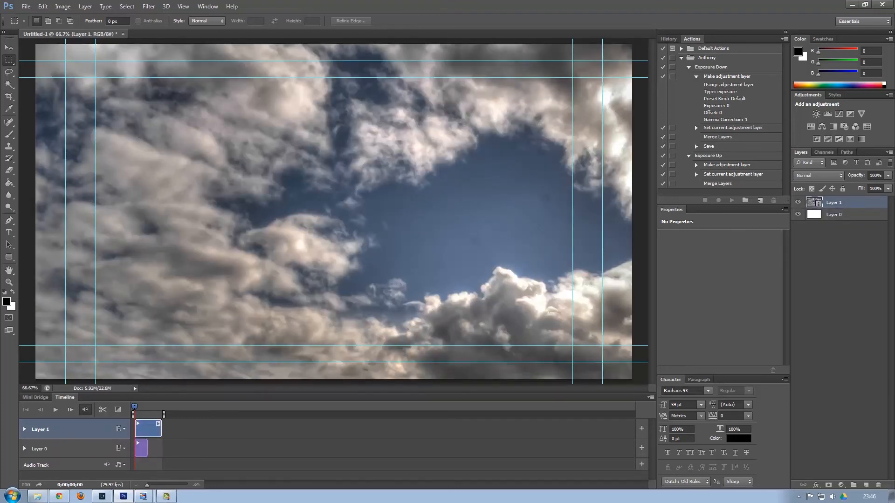
Convert Layer 1 to a smart object and scale it to about 55.56% × 46.88% to fit the frame.
{"action": "left_click_drag", "start_coordinate": [149, 487], "coordinate": [155, 488]}
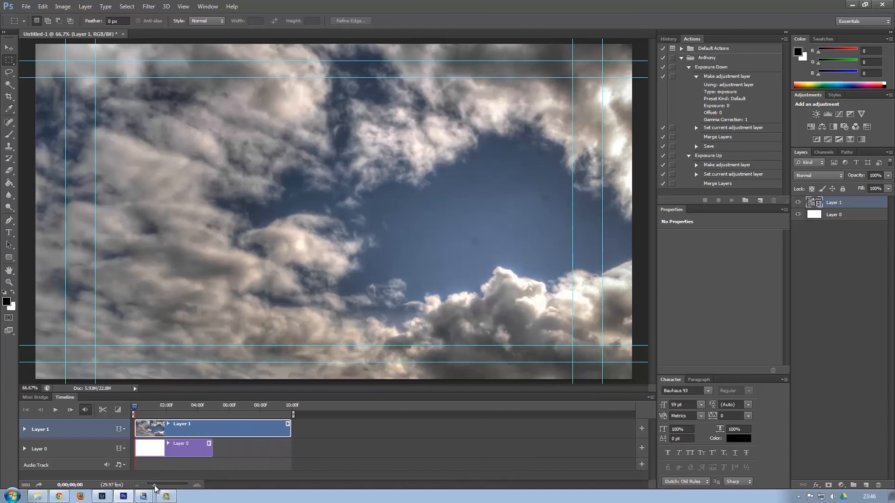
{"action": "left_click_drag", "start_coordinate": [155, 488], "coordinate": [157, 488]}
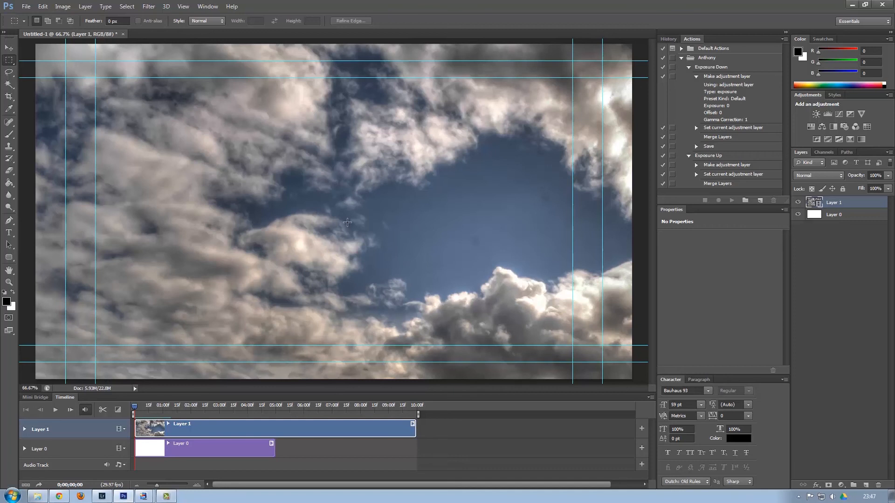
{"action": "key", "text": "ctrl+minus"}
{"action": "key", "text": "ctrl+minus"}
{"action": "key", "text": "ctrl+minus"}
{"action": "key", "text": "ctrl+minus"}
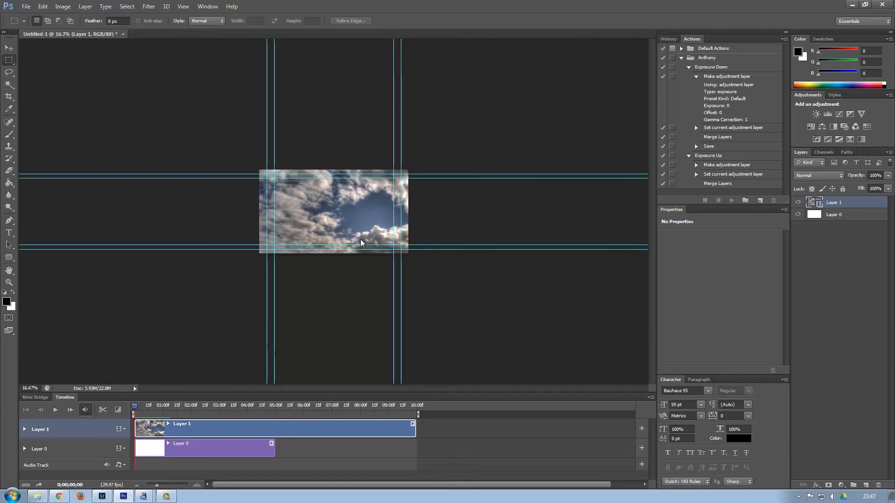
{"action": "key", "text": "ctrl+t"}
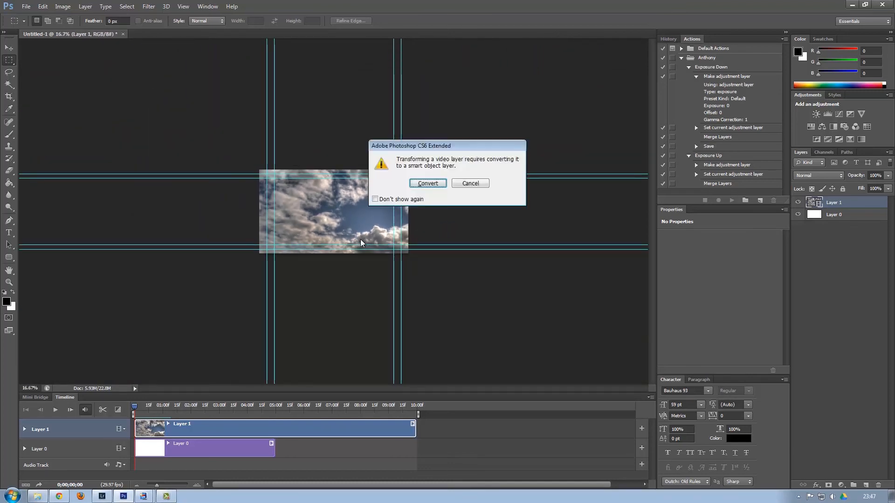
{"action": "left_click", "coordinate": [424, 184]}
{"action": "left_click_drag", "start_coordinate": [527, 348], "coordinate": [408, 254]}
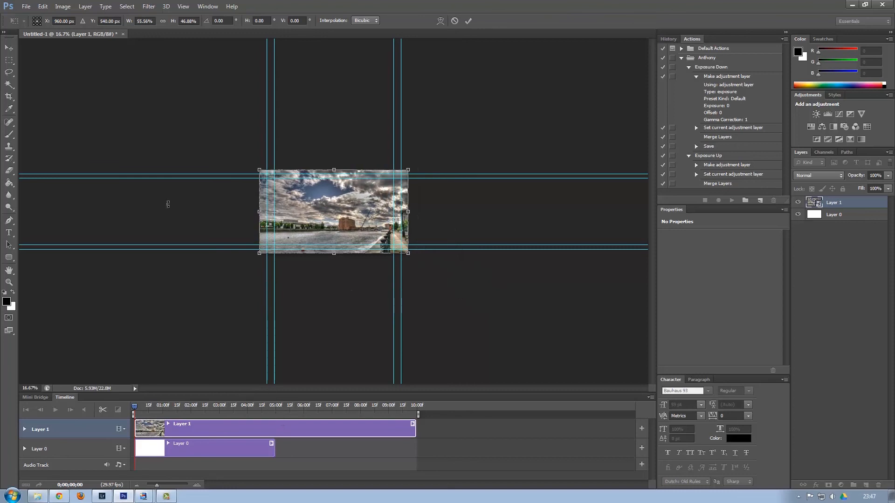
{"action": "left_click", "coordinate": [26, 7]}
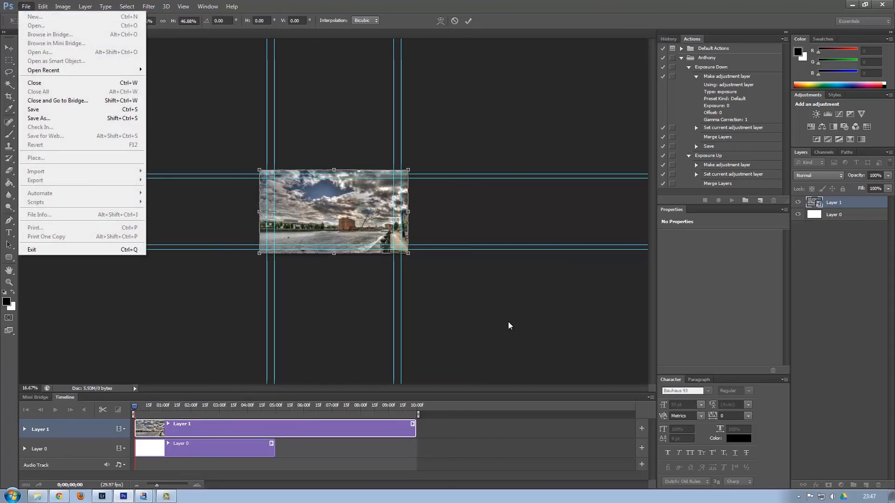
Commit the layer resize and bring up the Render Video export settings.
{"action": "left_click", "coordinate": [456, 305]}
{"action": "key", "text": "Return"}
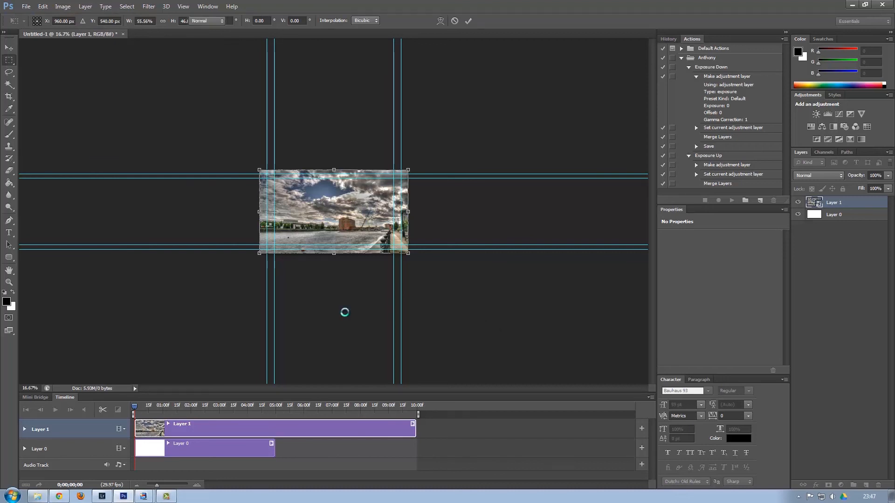
{"action": "left_click", "coordinate": [29, 5]}
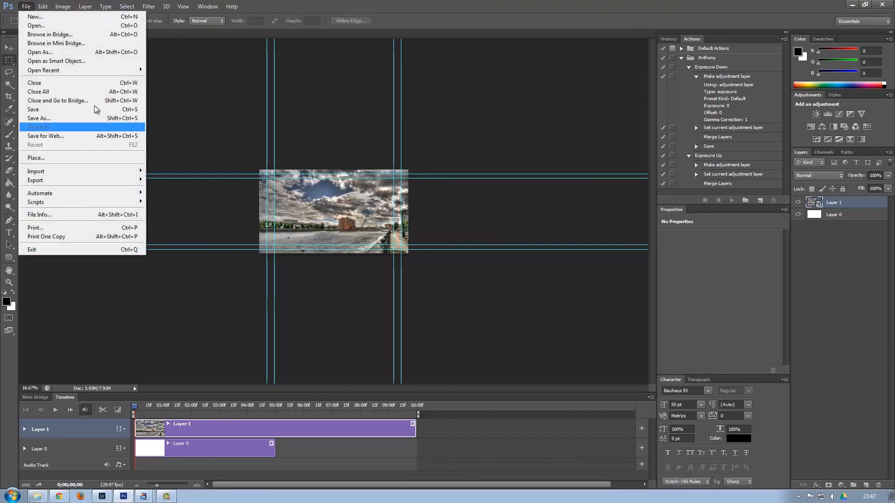
{"action": "mouse_move", "coordinate": [107, 181]}
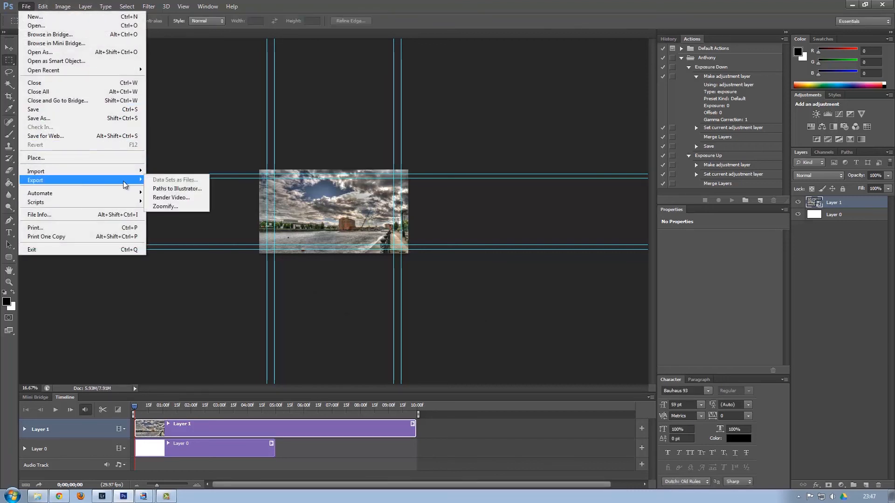
{"action": "left_click", "coordinate": [181, 198]}
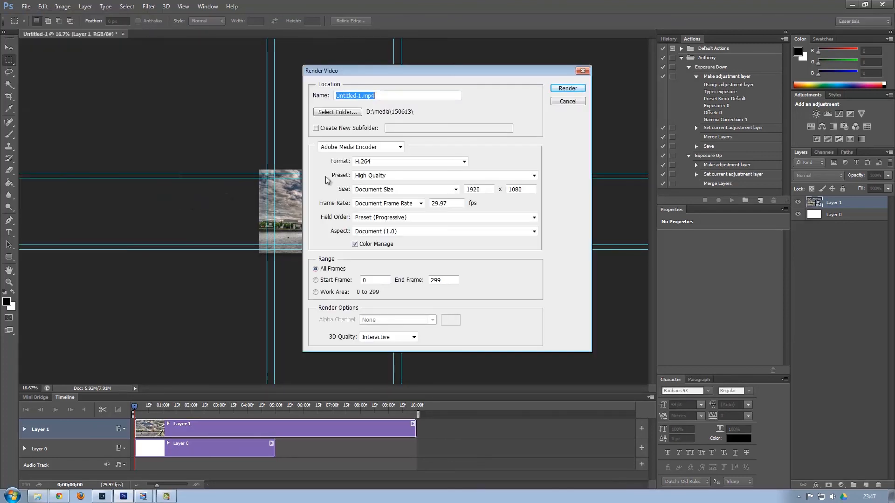
Render the timeline as hdr.mp4 into the D:\media\How To folder.
{"action": "left_click", "coordinate": [344, 111]}
{"action": "left_click", "coordinate": [429, 249]}
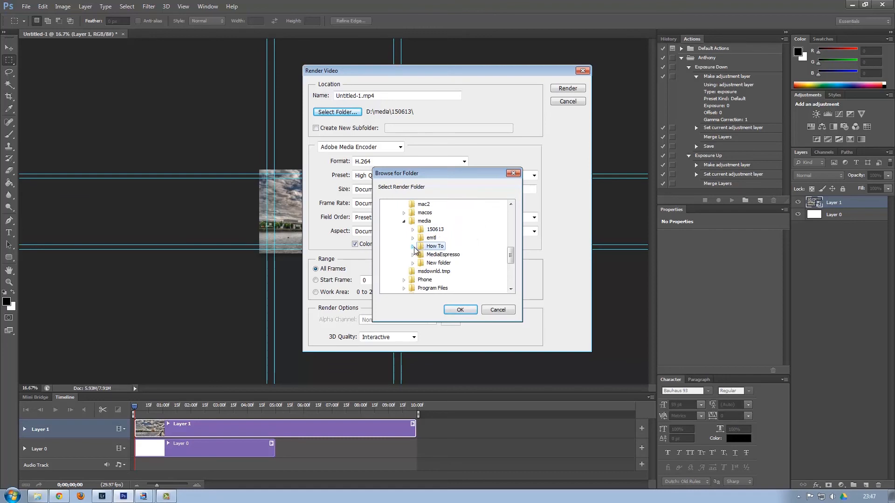
{"action": "left_click", "coordinate": [461, 311]}
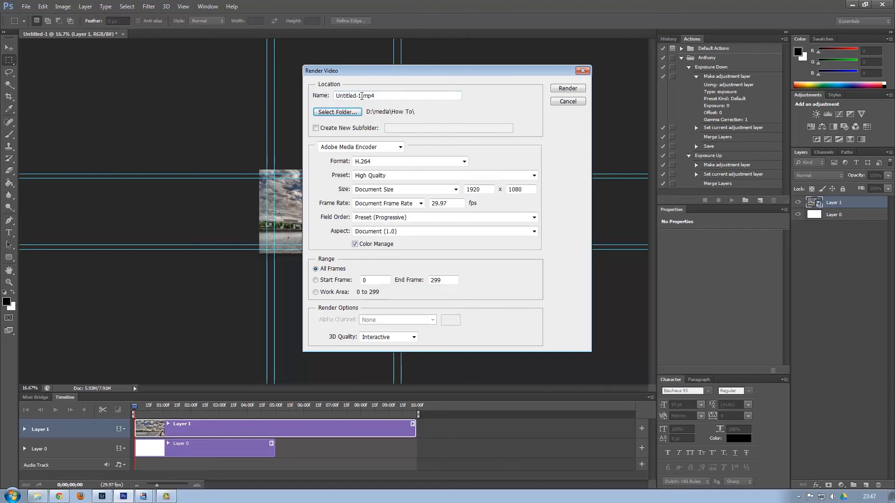
{"action": "left_click_drag", "start_coordinate": [360, 95], "coordinate": [336, 96]}
{"action": "key", "text": "BackSpace"}
{"action": "type", "text": "hdr"}
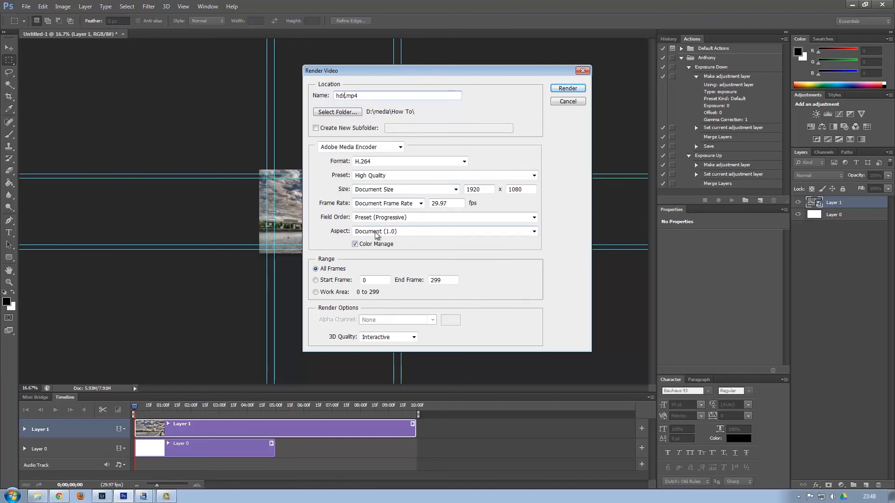
{"action": "left_click", "coordinate": [565, 89]}
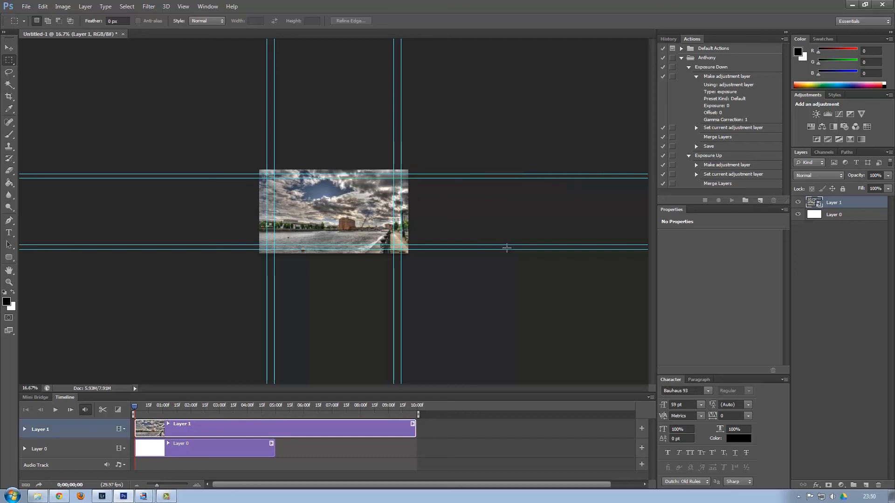
Play the rendered hdr.mp4 in VLC, then reopen it for full-screen playback.
{"action": "left_click", "coordinate": [37, 496]}
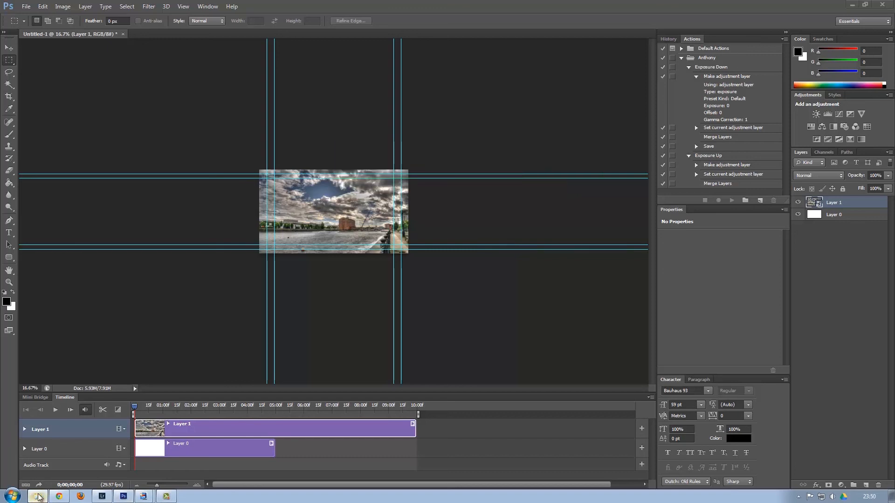
{"action": "double_click", "coordinate": [253, 174]}
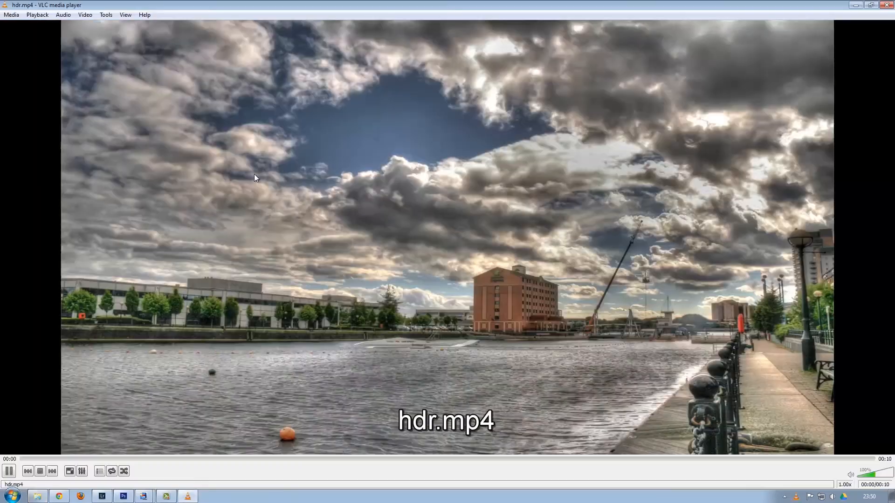
{"action": "double_click", "coordinate": [379, 208]}
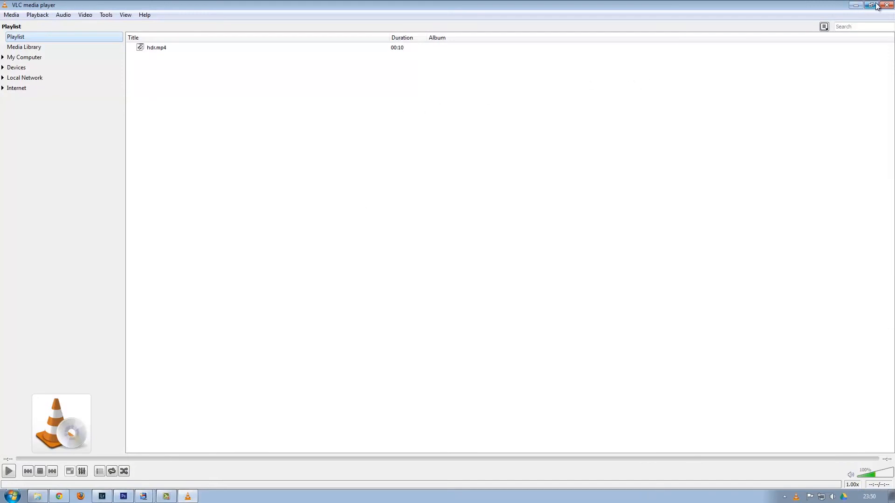
{"action": "key", "text": "alt+F4"}
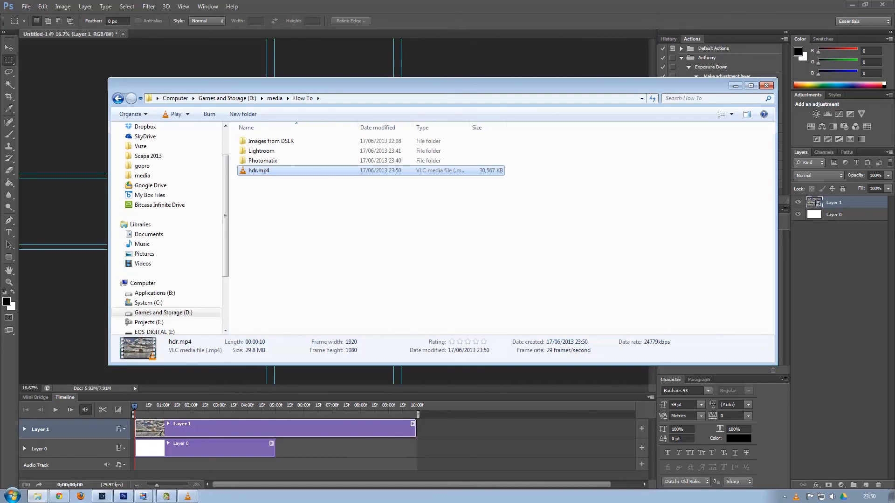
{"action": "key", "text": "Return"}
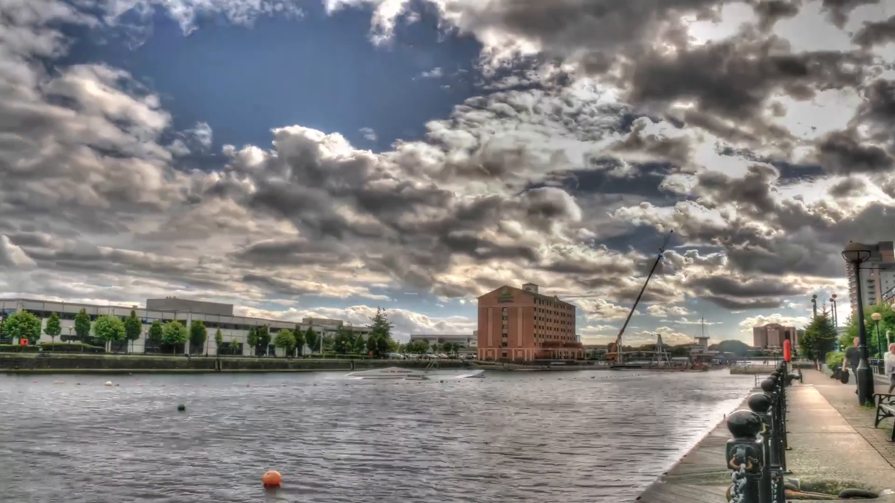